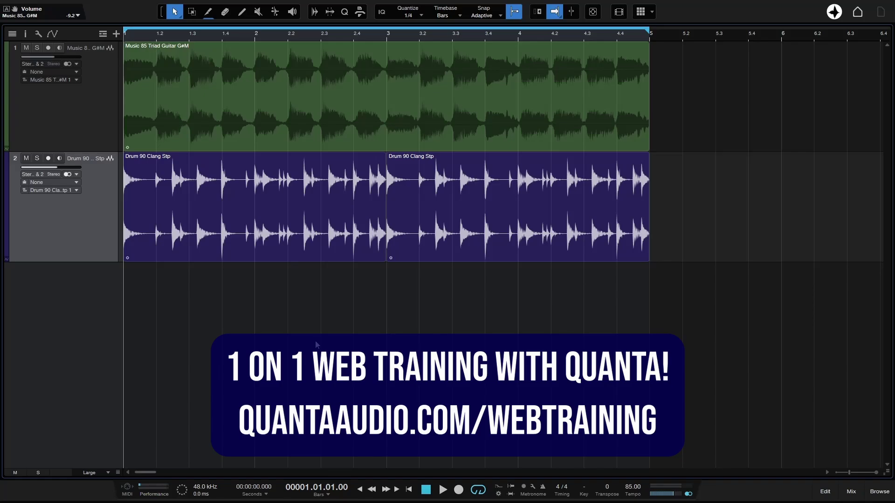
Play the guitar and drum loops and look at the guitar event's Transpose field
key("space")
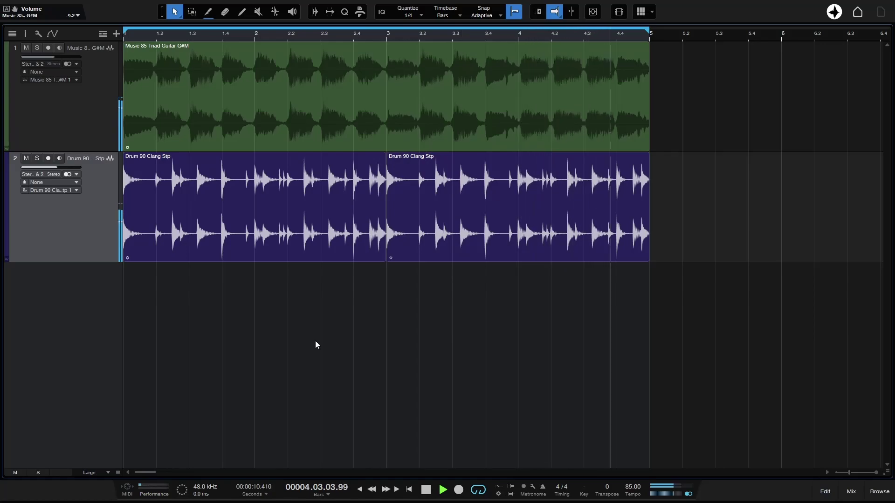
key("space")
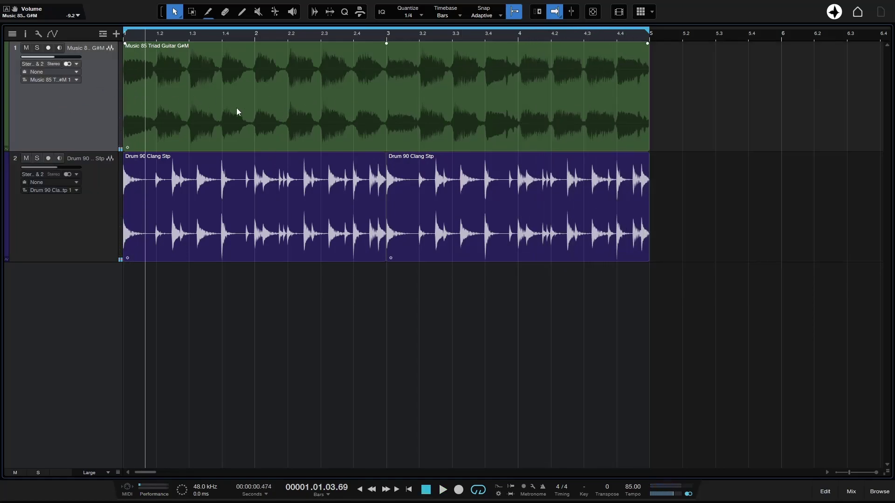
right_click(305, 111)
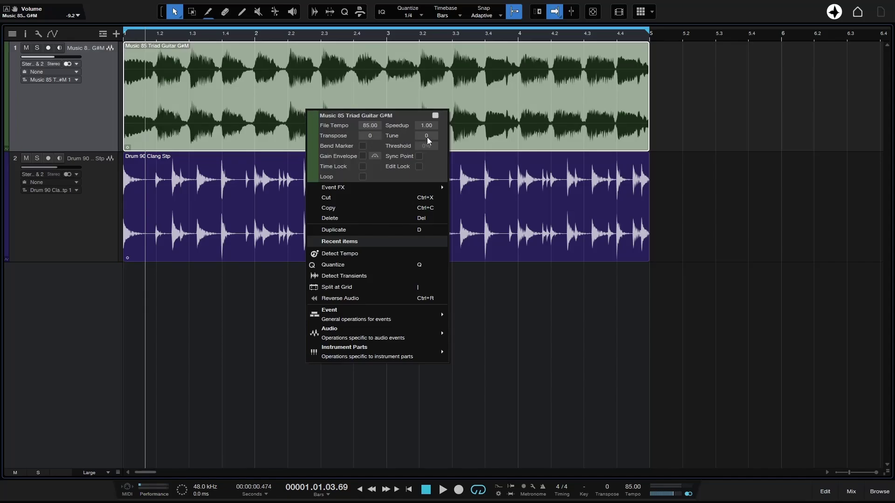
left_click(370, 136)
left_click(678, 105)
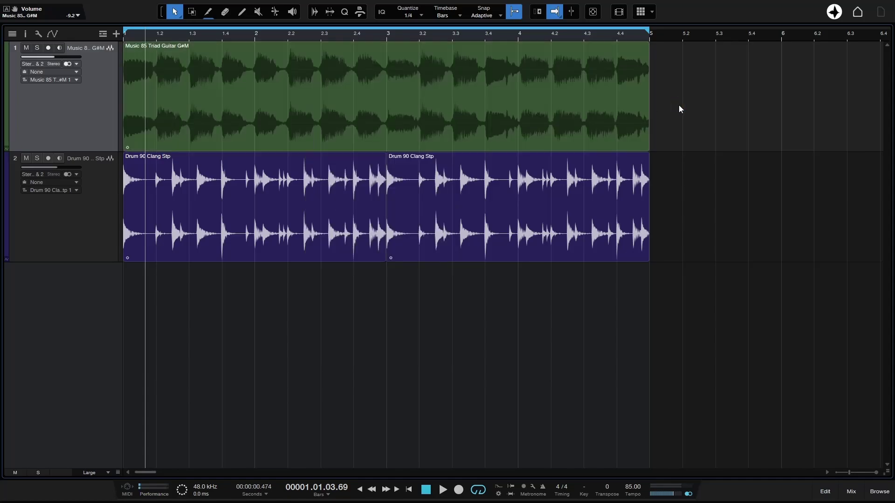
key("space")
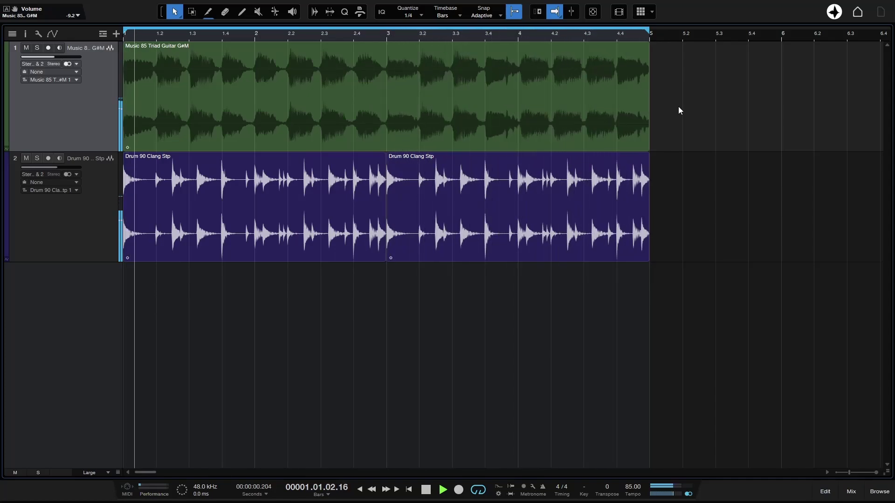
key("space")
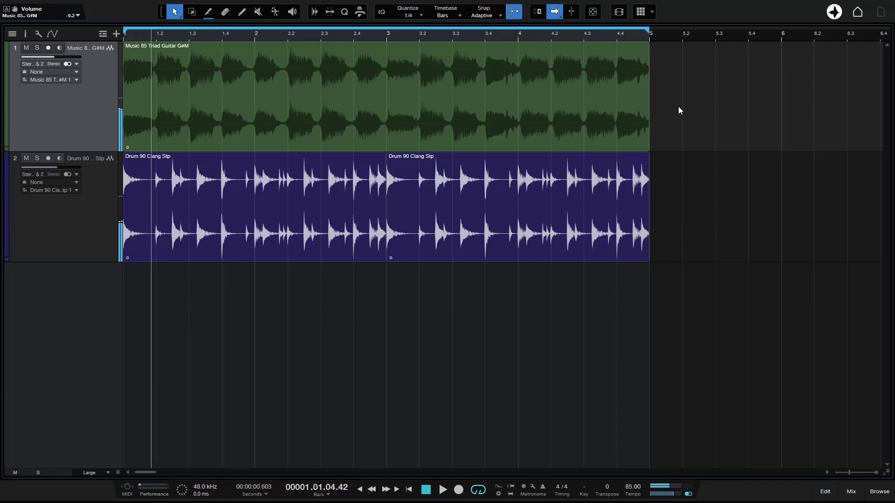
Set the Music 85 Triad Guitar G#M event's transpose to -2 and play it back
right_click(307, 108)
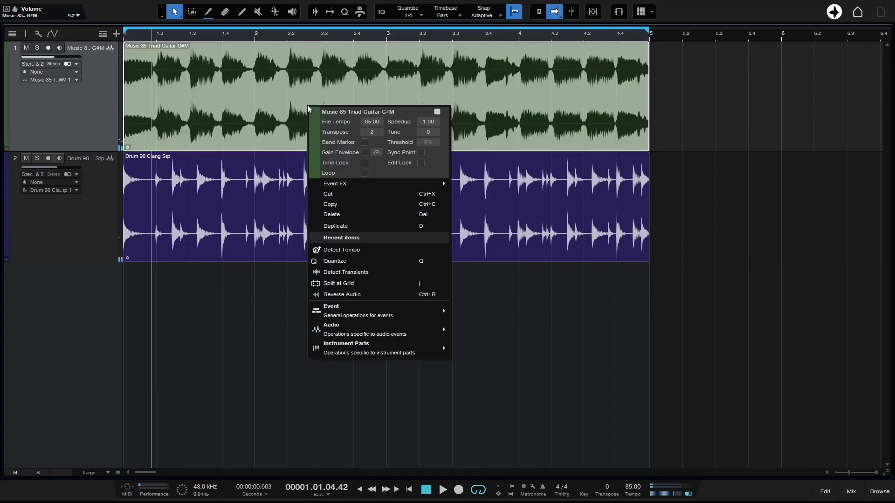
left_click(372, 132)
type("-2")
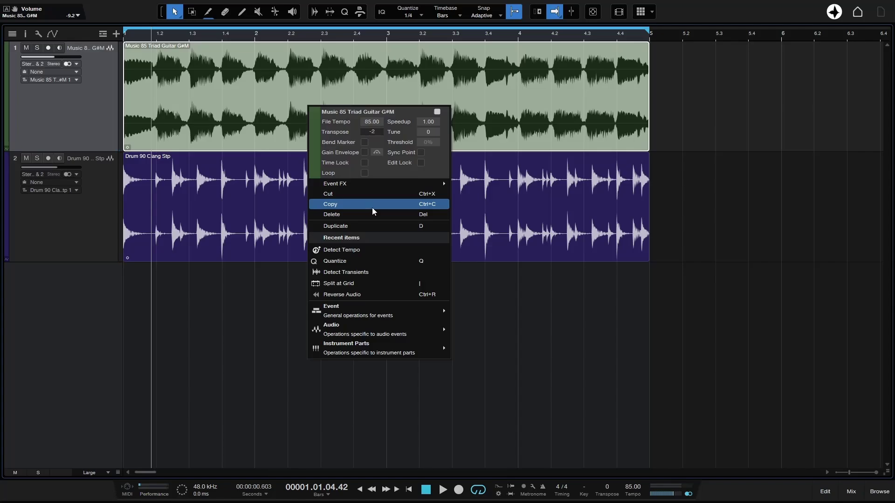
key("Return")
left_click(778, 95)
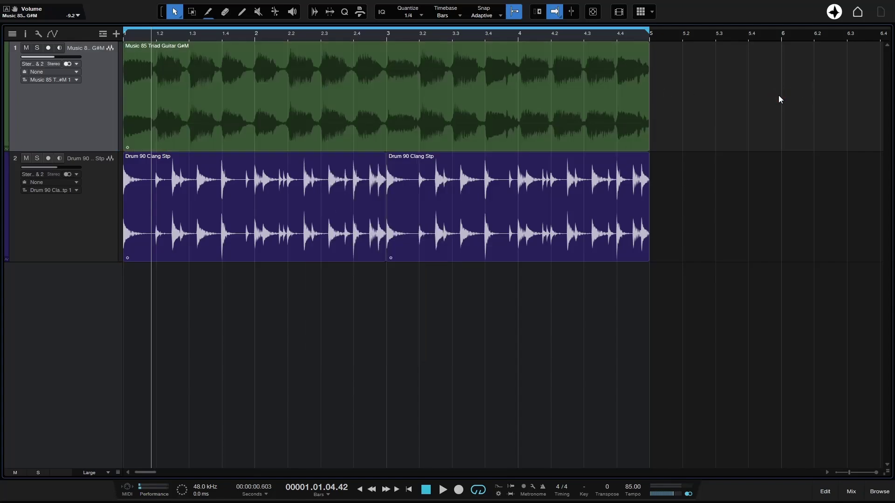
key("space")
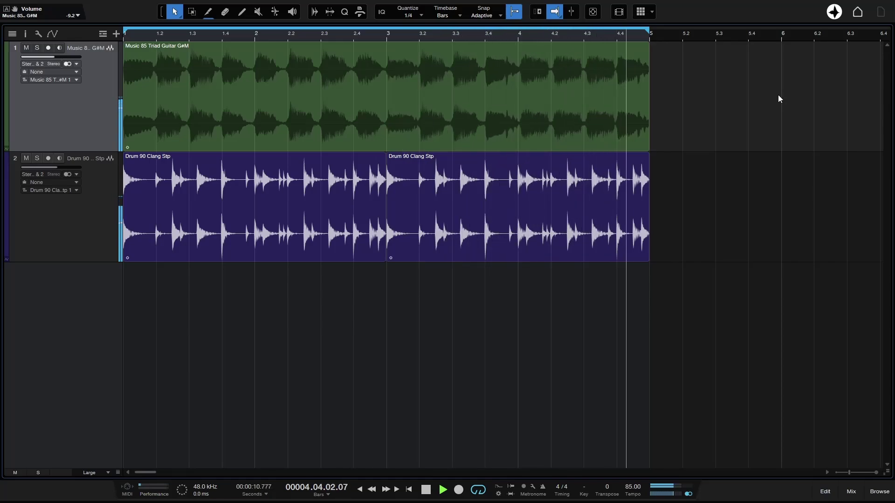
Confirm the guitar event's -2 transpose, return to the song start, and show the Inspector panel
key("space")
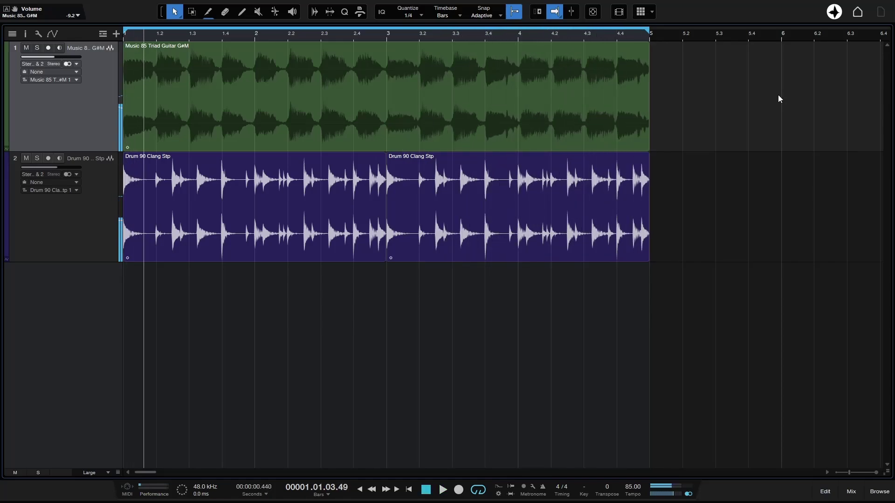
left_click(307, 108)
right_click(306, 108)
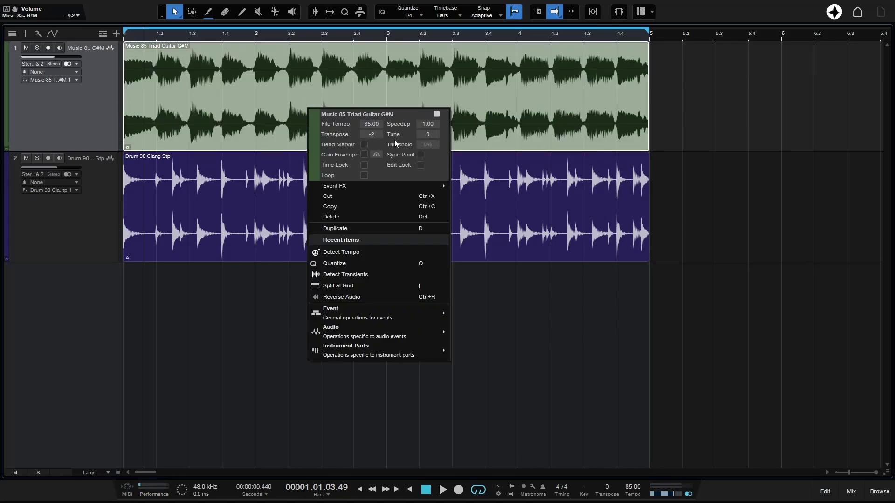
left_click(76, 118)
key("Home")
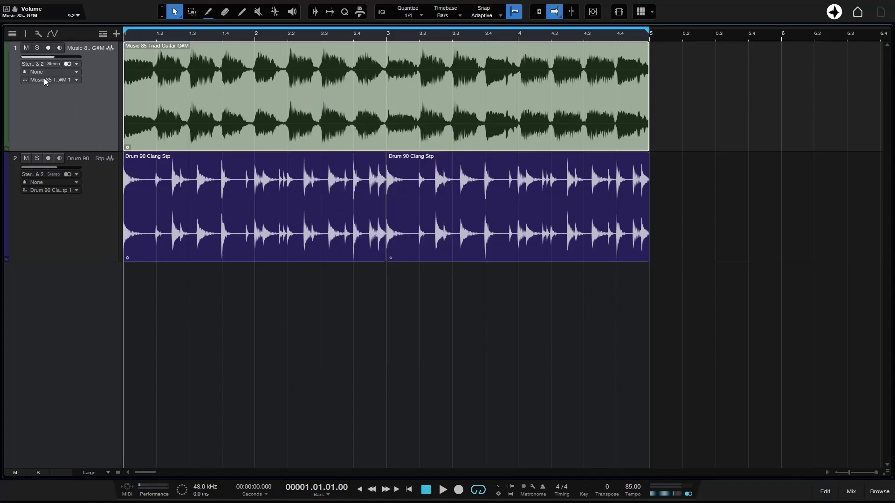
left_click(26, 35)
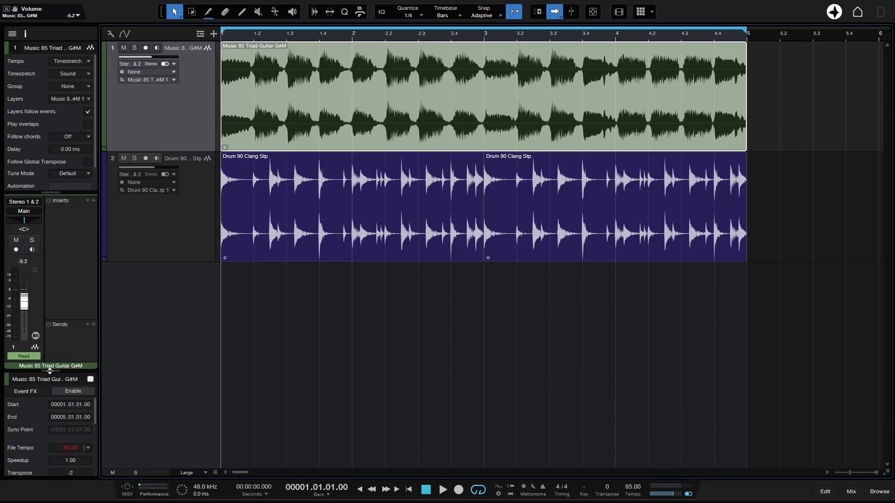
Enlarge the Inspector's event area, enter -4 in the guitar event's Transpose field, and play
left_click_drag(50, 371, 50, 308)
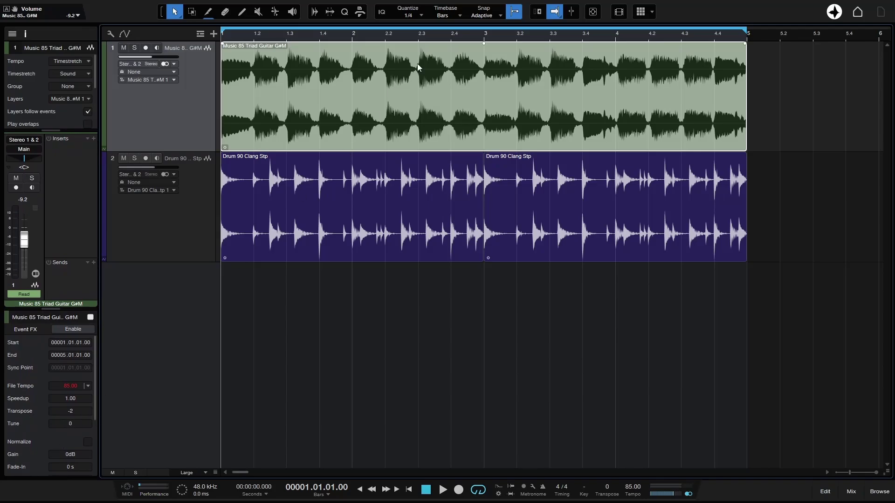
right_click(408, 99)
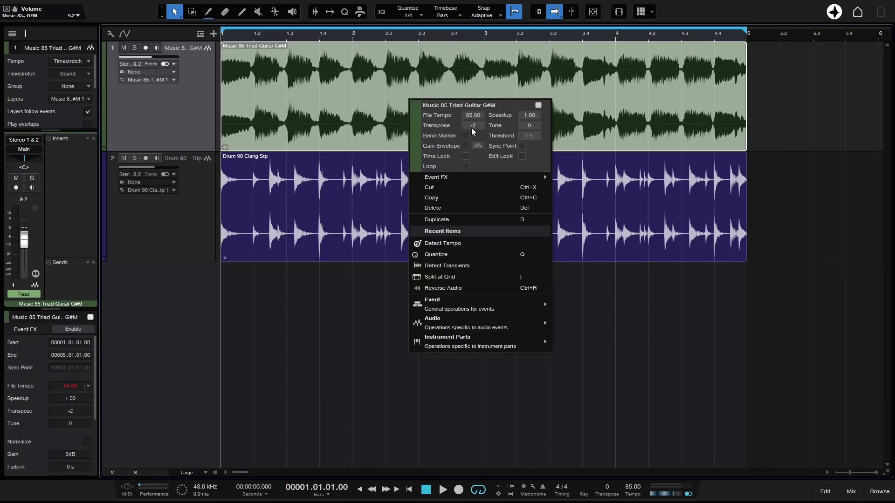
left_click(133, 351)
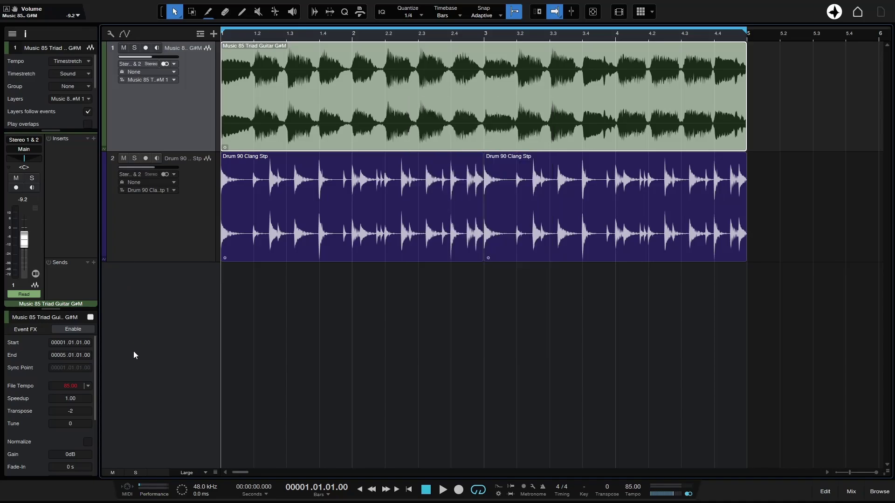
left_click(82, 413)
type("-4")
key("space")
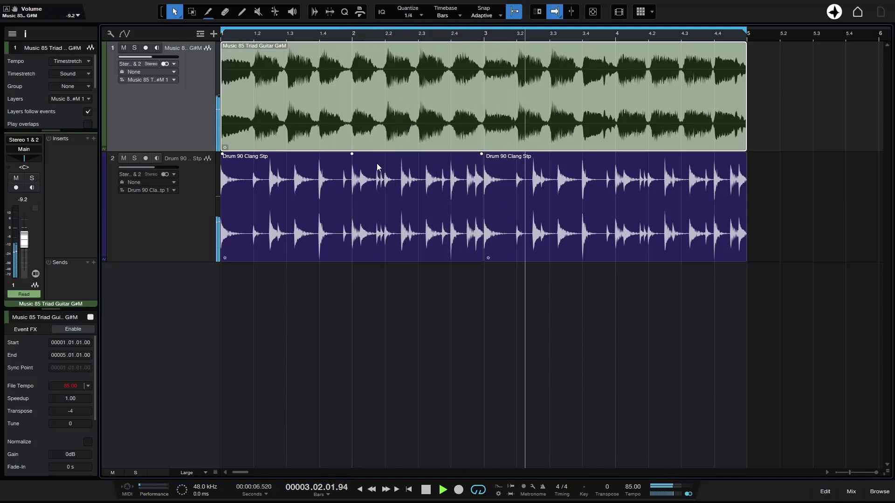
Stop playback and reset the guitar event's transpose to 0
key("space")
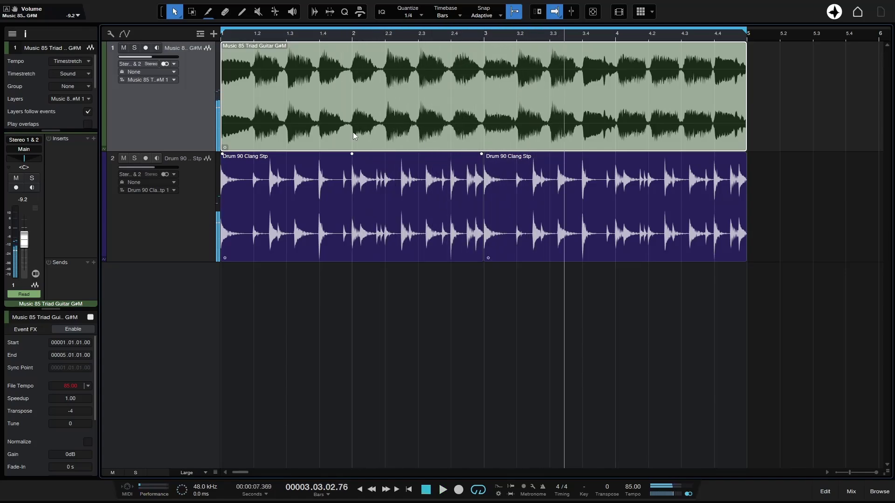
right_click(376, 116)
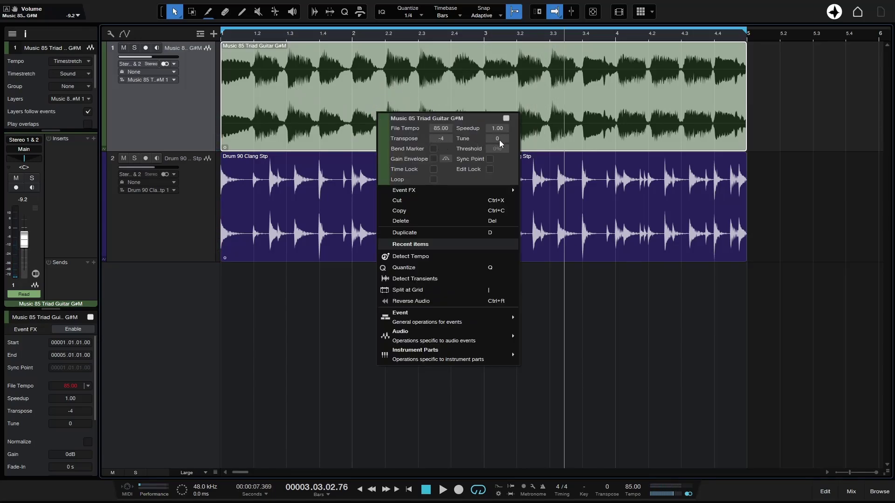
left_click(205, 304)
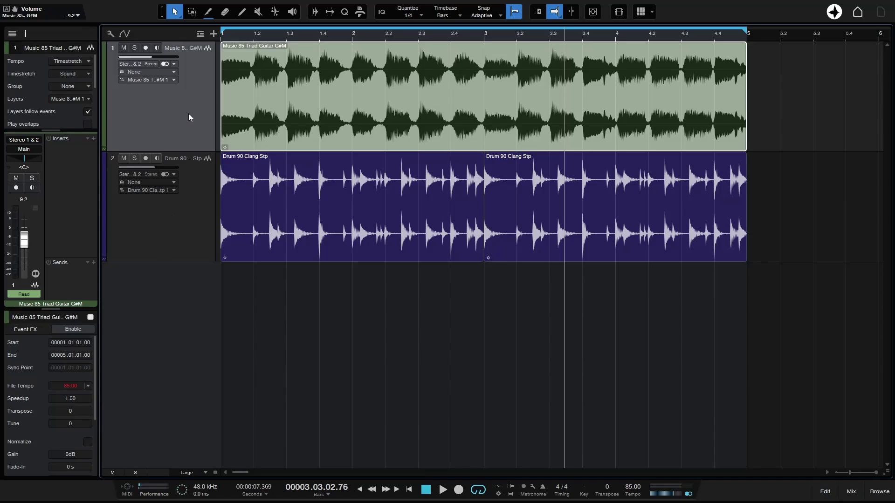
Set the song's global transpose to 2, audition it, and reveal the guitar track's Follow Global Transpose
key("Home")
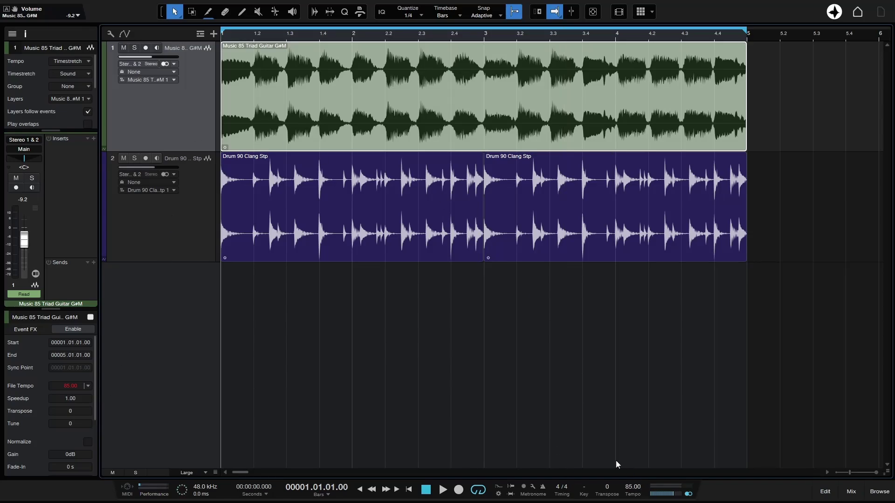
left_click(607, 487)
type("2")
key("Return")
key("space")
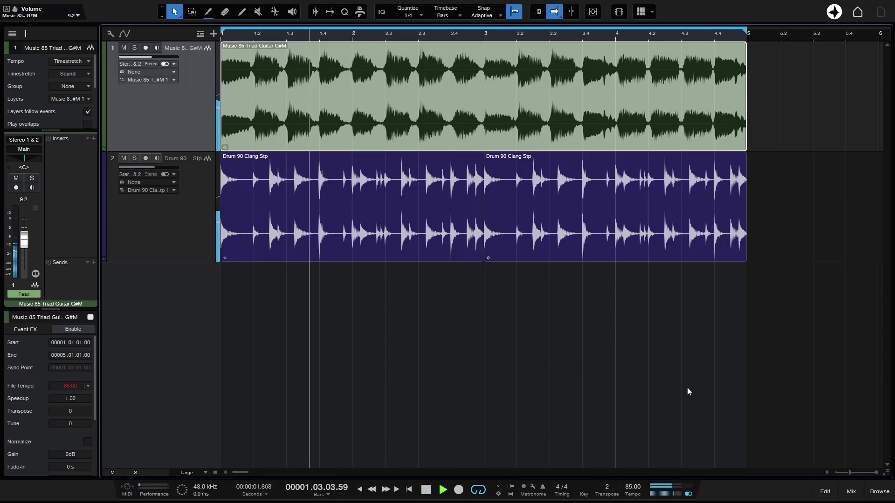
key("space")
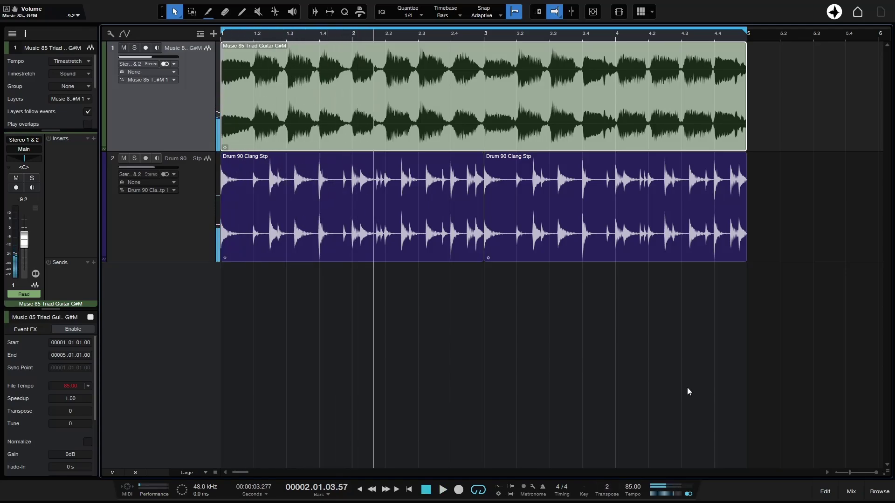
key("Home")
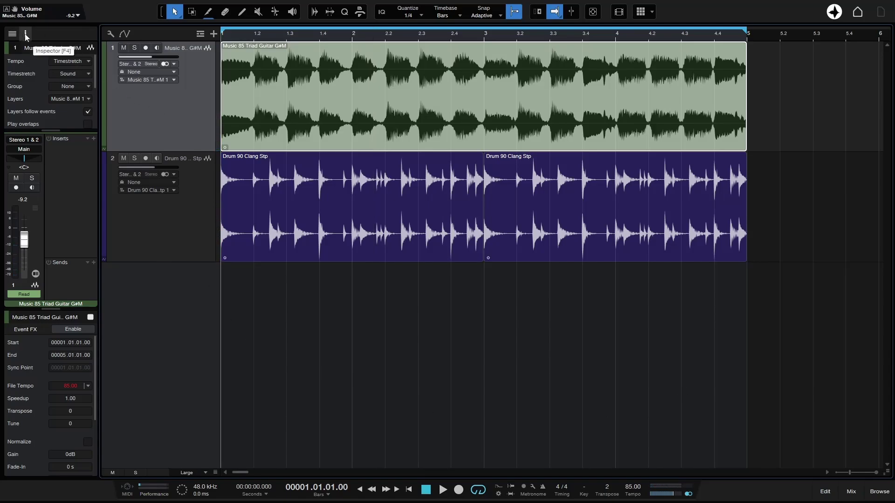
left_click_drag(53, 311, 44, 426)
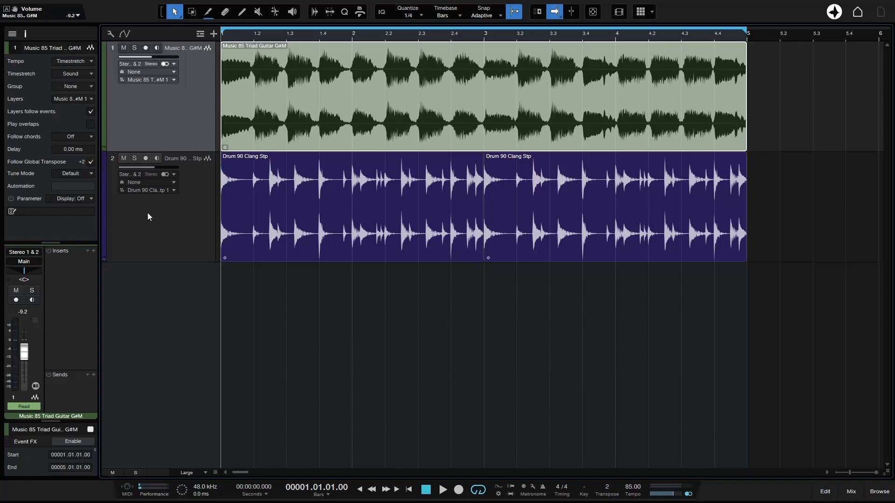
Turn on Follow Global Transpose for the Drum 90 Clang Stp track
left_click(167, 237)
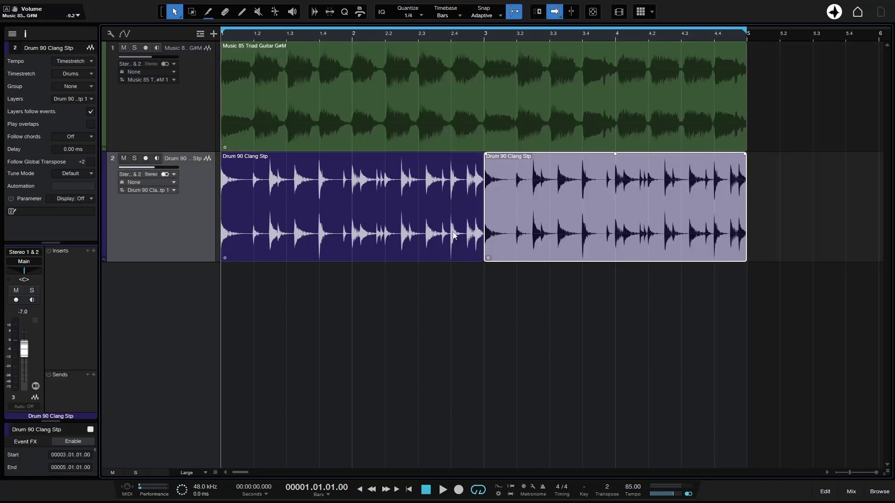
left_click(792, 228)
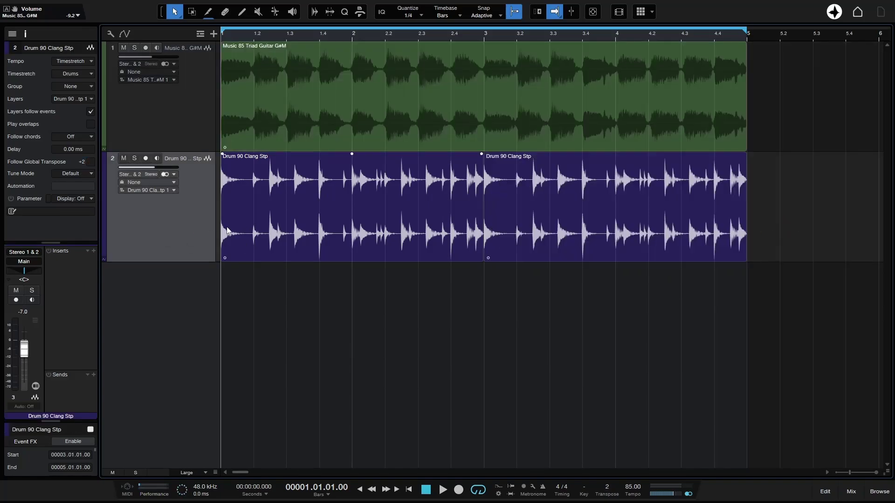
left_click(177, 231)
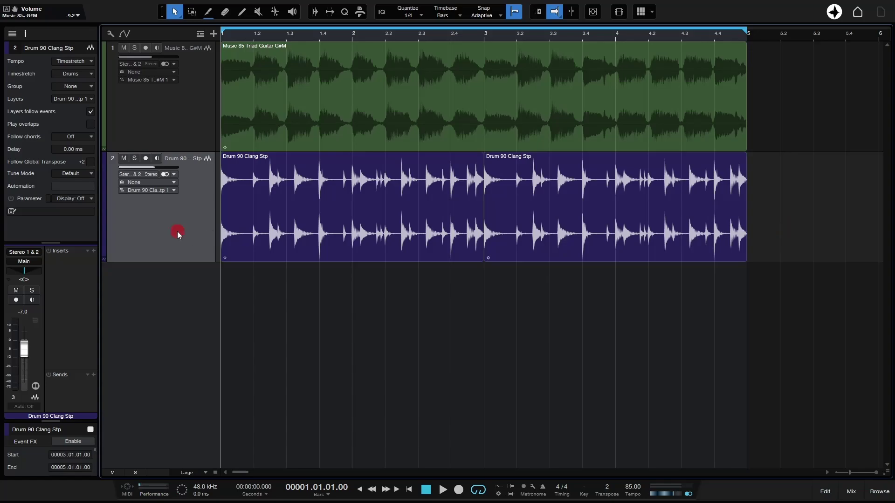
left_click(91, 162)
Audition both loops following the global transpose, then reset the global transpose to 0
key("space")
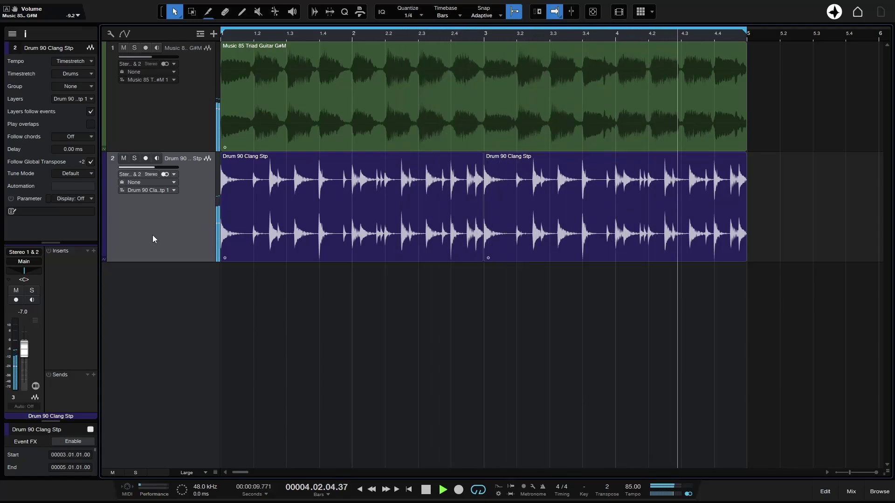
key("space")
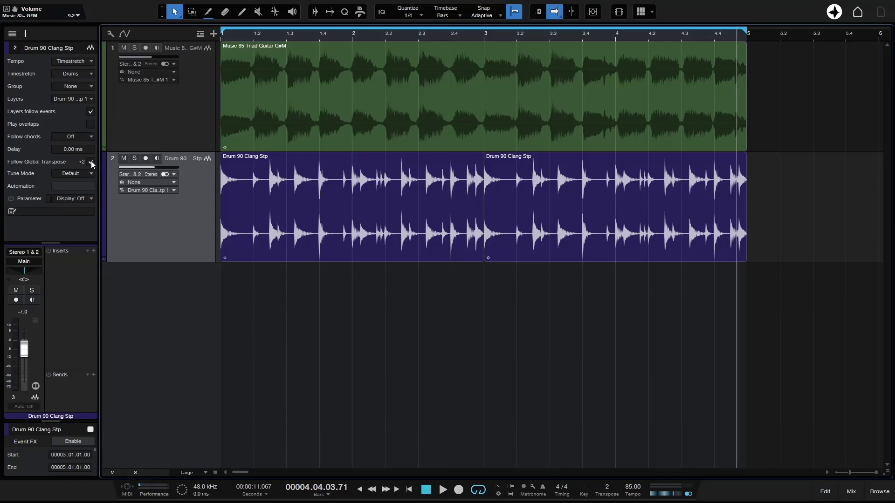
key("space")
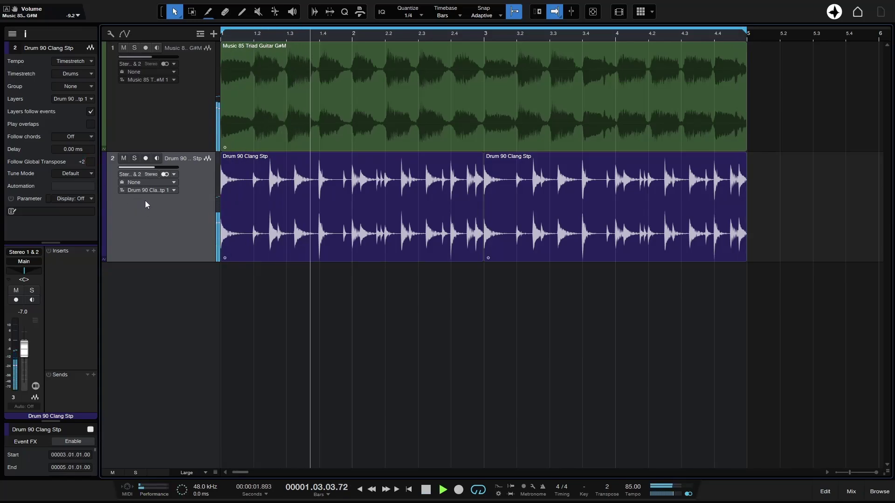
key("space")
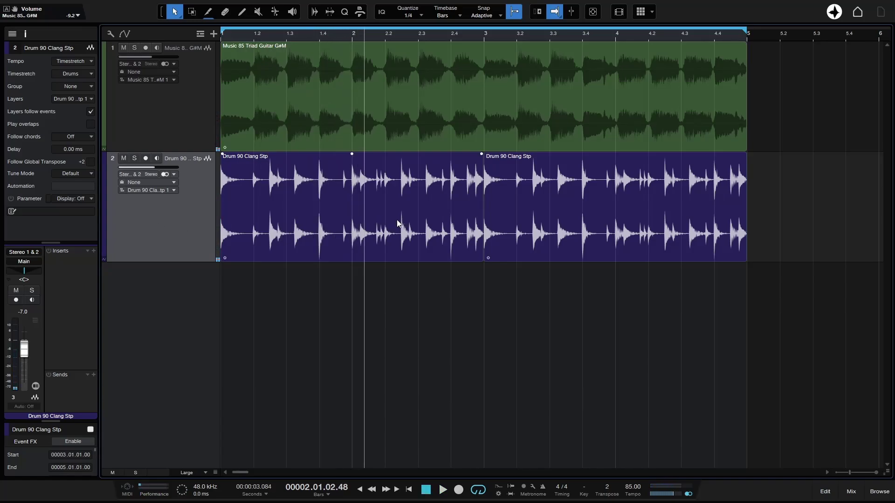
left_click(608, 488)
Time-compress the guitar event so it ends at bar 3, then play it from the start
left_click(450, 124)
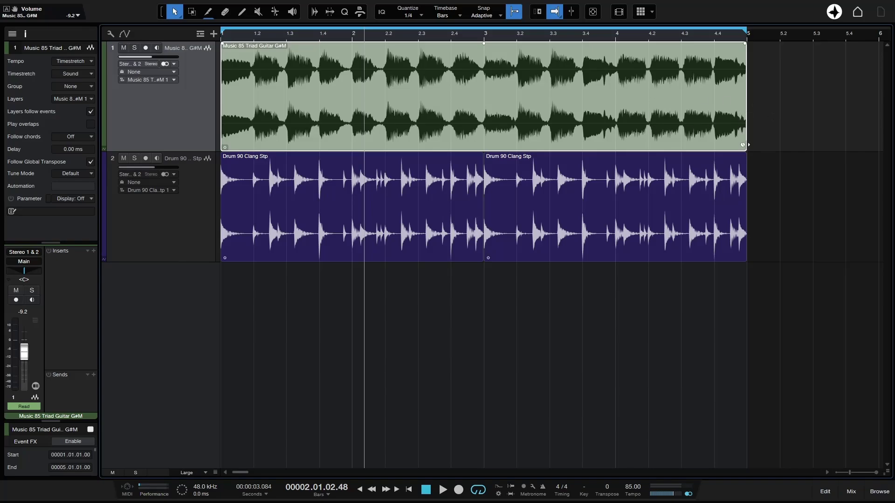
left_click_drag(746, 145, 480, 131)
key("Home")
key("space")
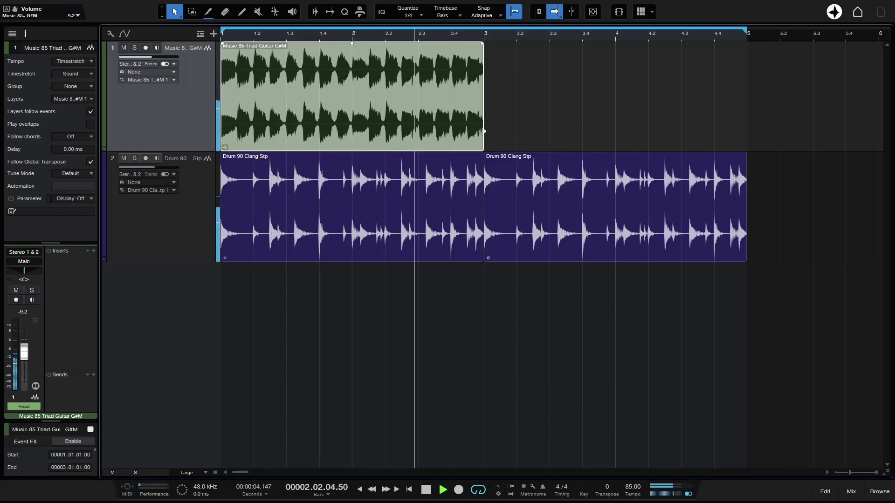
key("space")
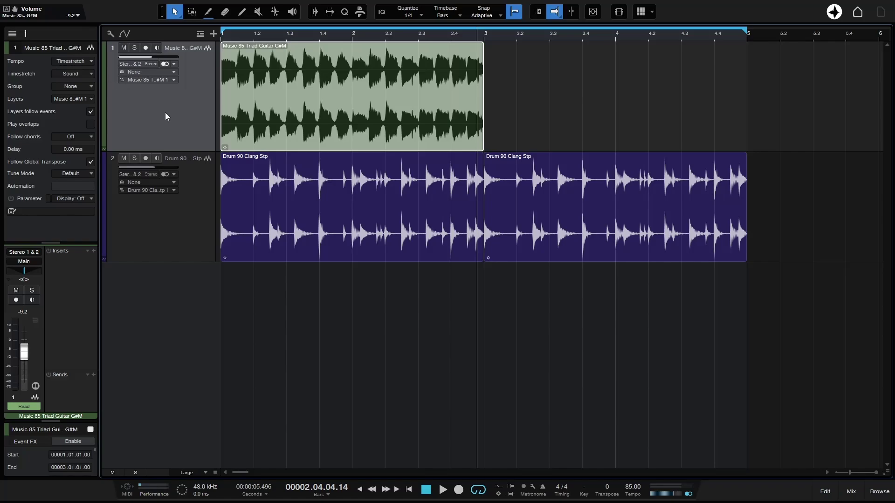
Set the guitar track's timestretch mode to Tape - Resampler and loop bars 1–3 during playback
left_click(90, 74)
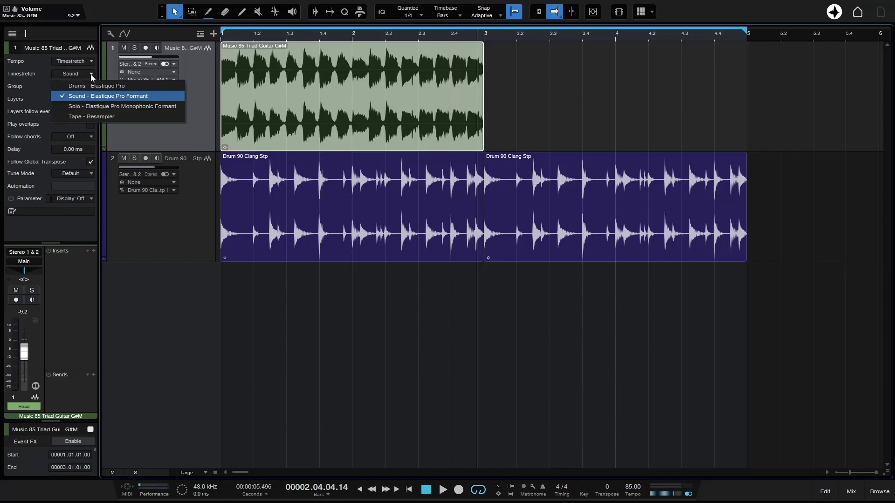
left_click(104, 117)
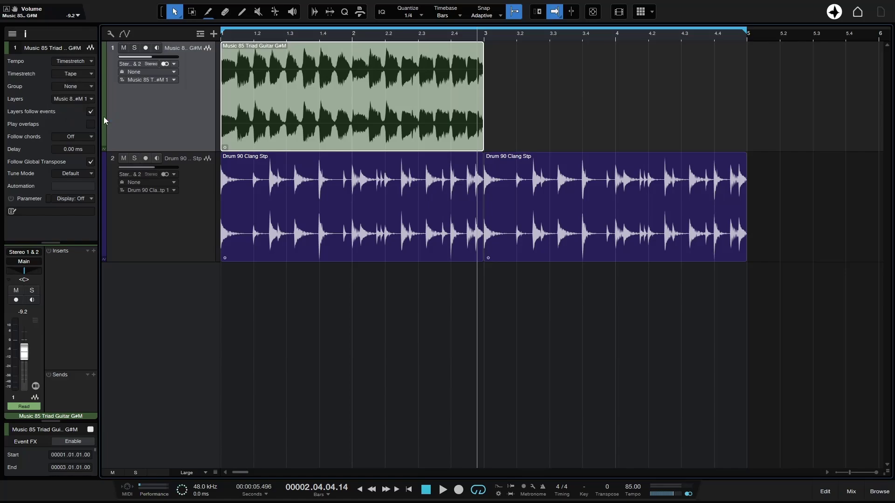
key("Home")
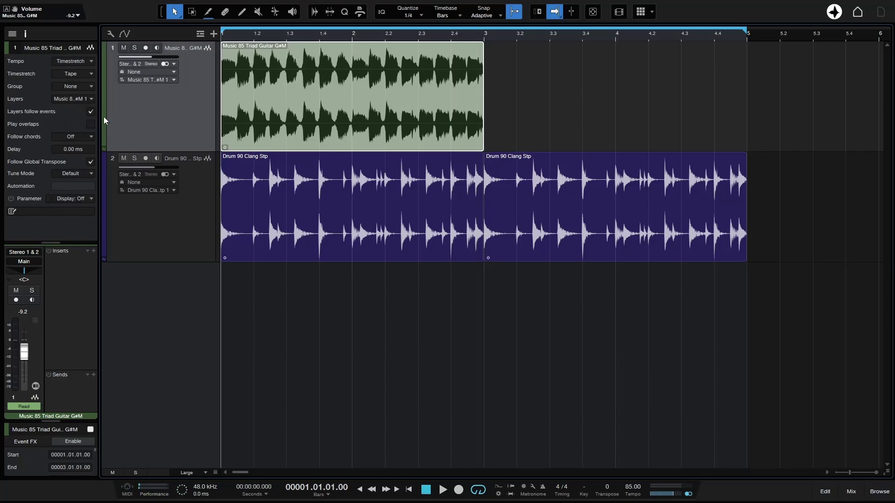
key("space")
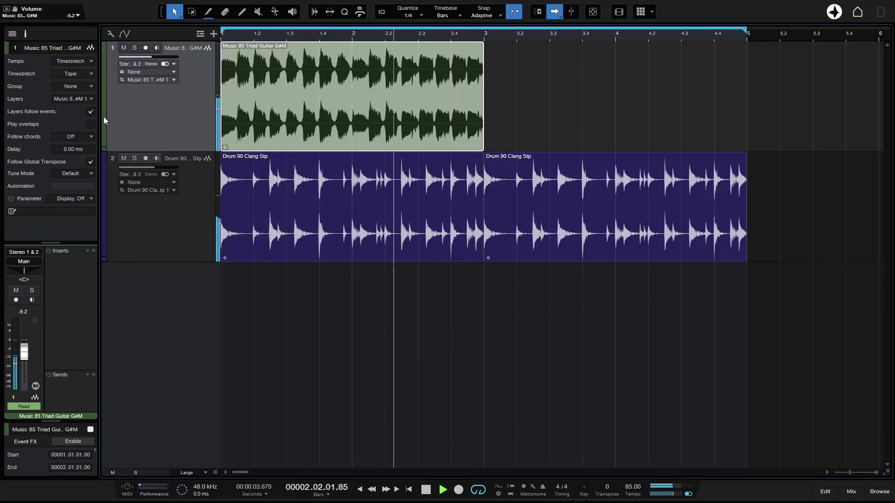
key("p")
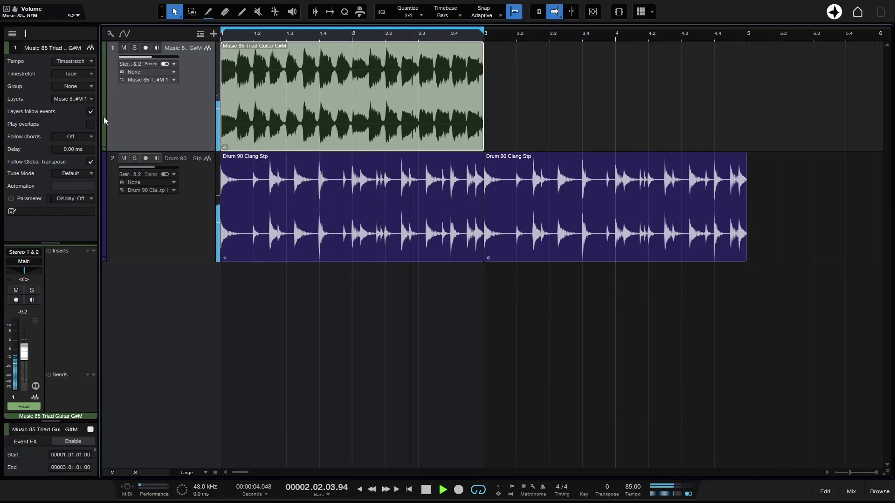
key("space")
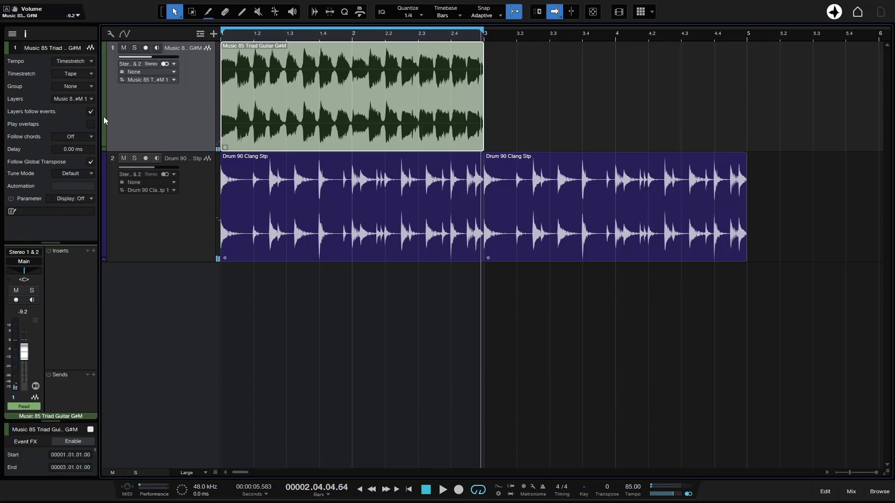
Stretch the guitar event to end at bar 7, play, and extend the loop range to bar 5
key("w")
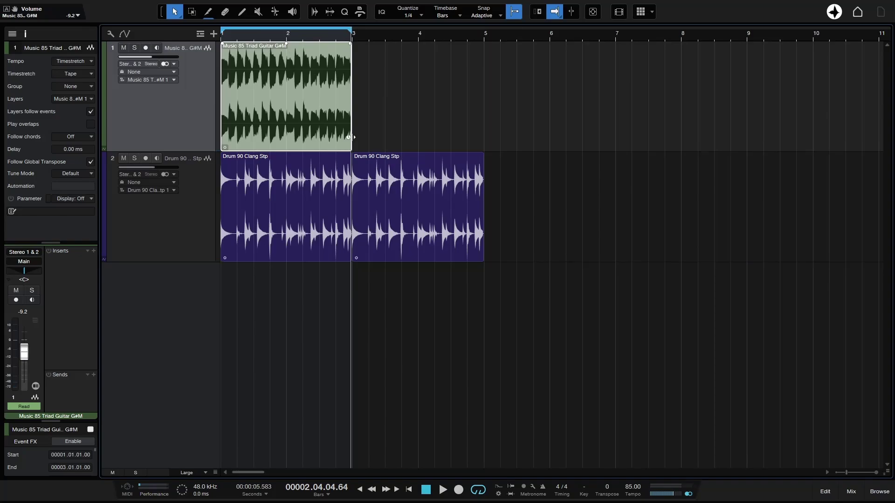
left_click_drag(349, 136, 610, 145)
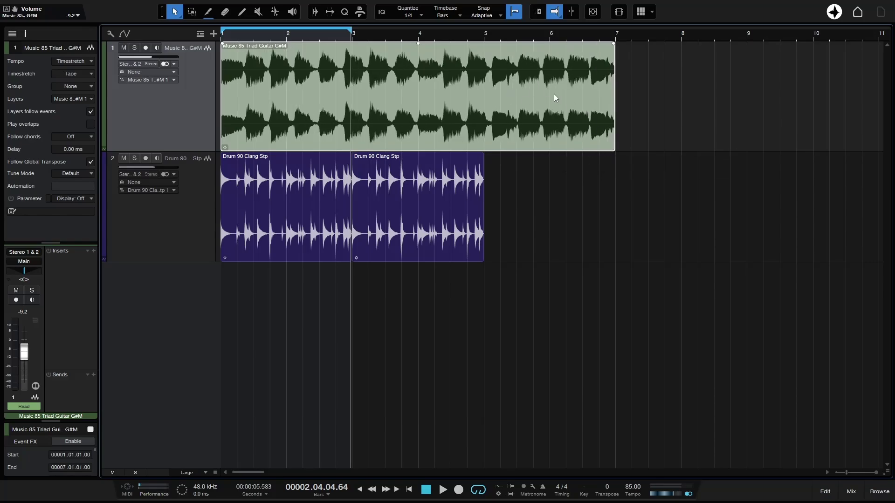
key("comma")
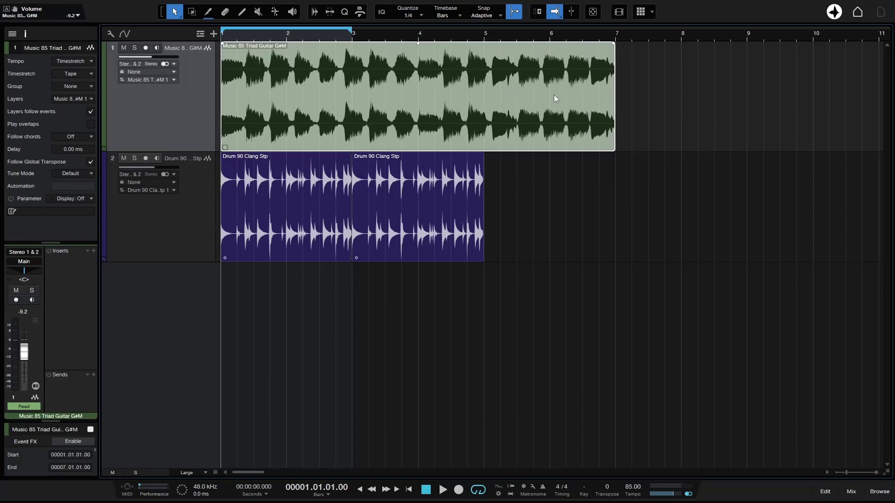
key("space")
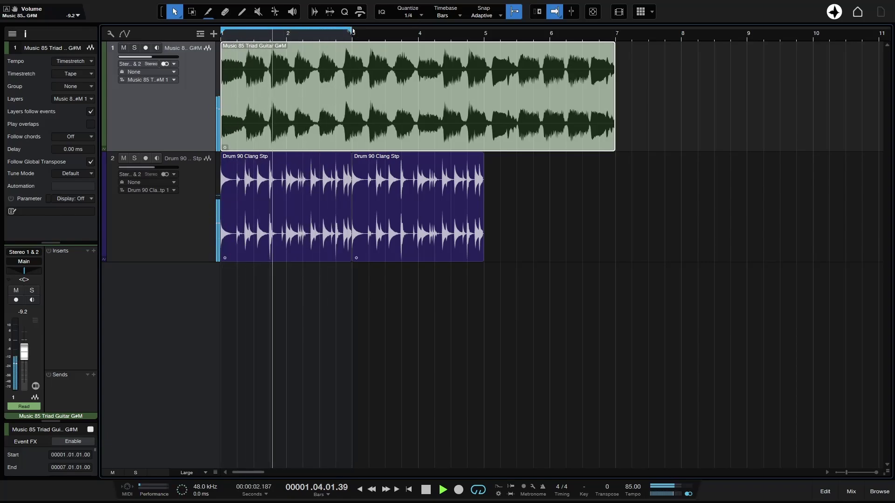
left_click_drag(352, 31, 485, 37)
key("f")
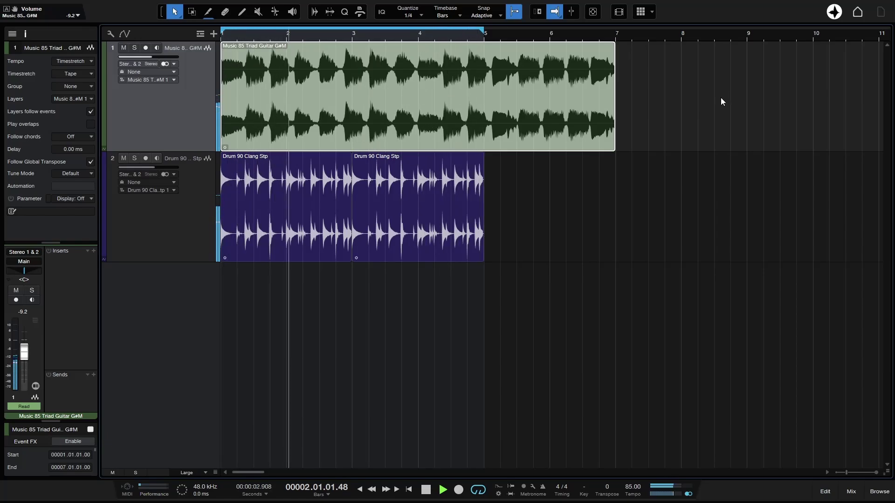
Squeeze the guitar event into one bar, duplicate it across bars 1–5, and play from the start
key("space")
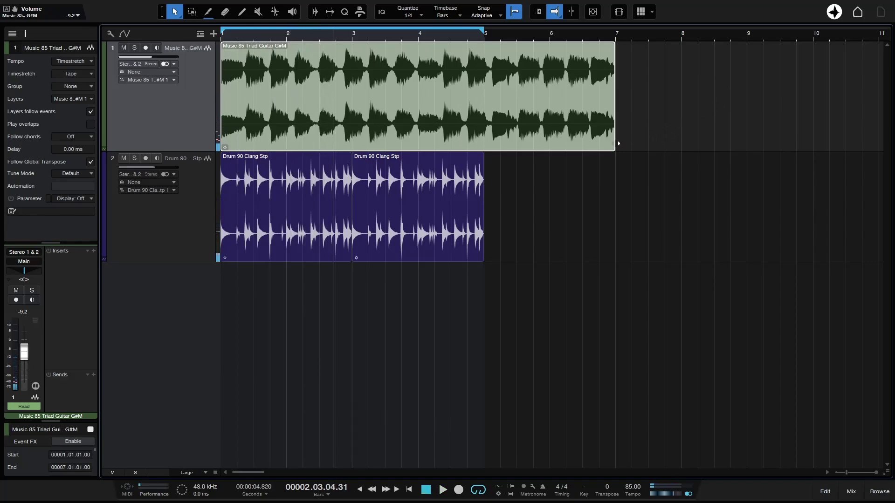
left_click_drag(615, 143, 287, 123)
key("d")
key("d")
key("d")
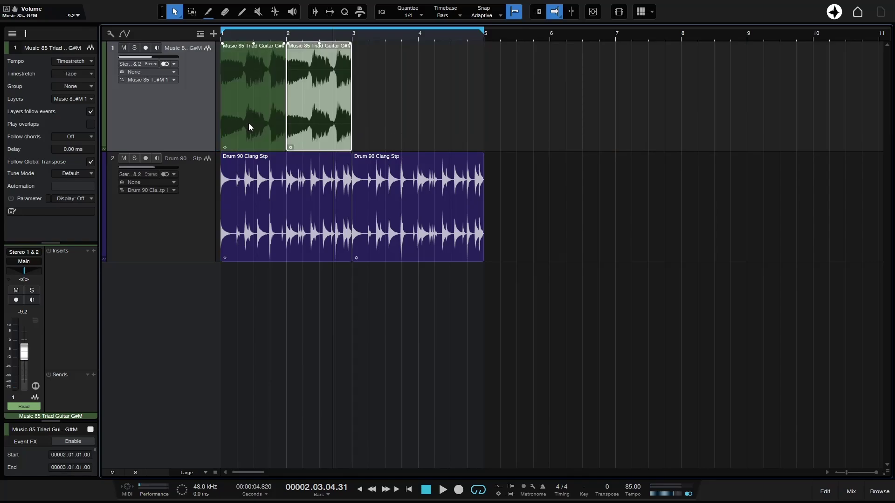
key("Home")
key("space")
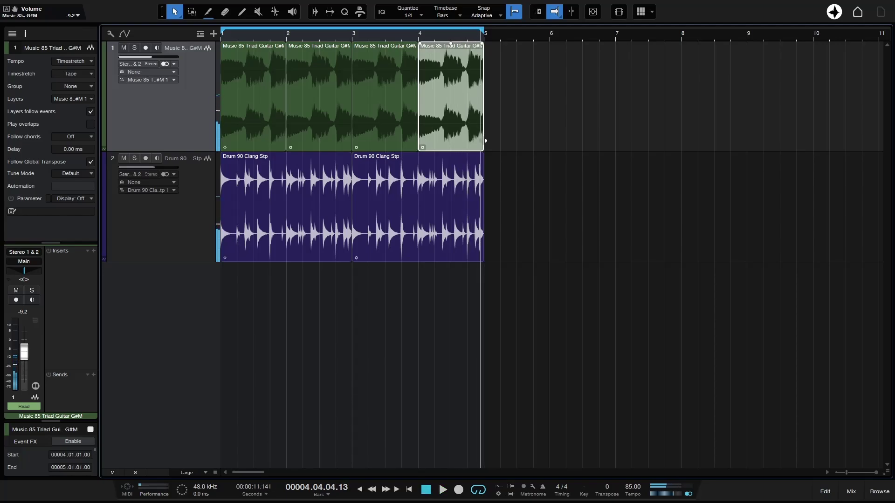
left_click_drag(486, 141, 613, 142)
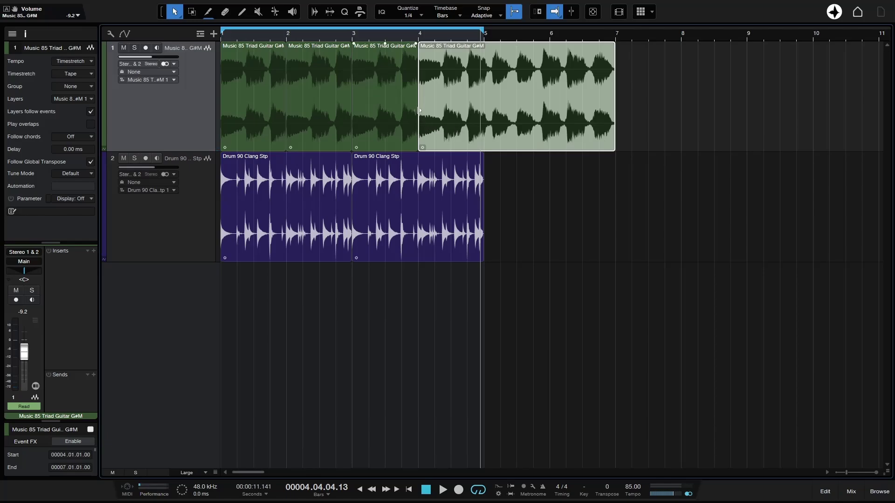
left_click_drag(418, 108, 474, 102)
key("Home")
key("space")
key("f")
left_click(645, 119)
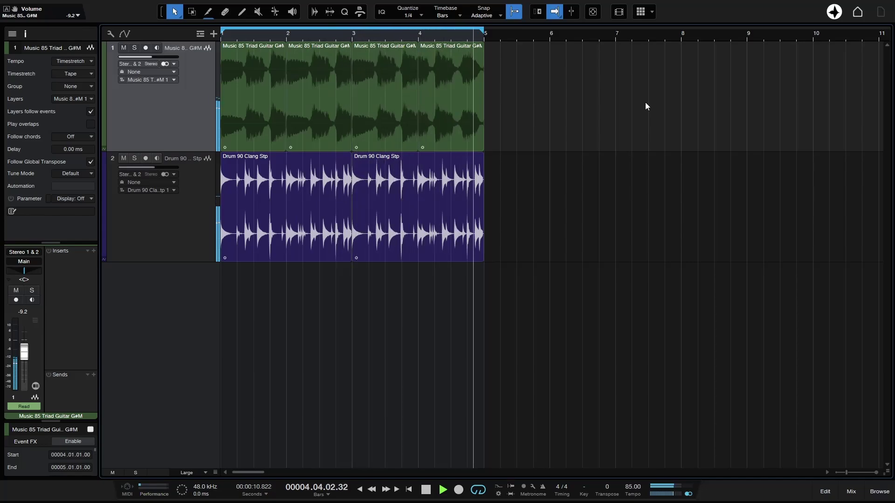
left_click(485, 130)
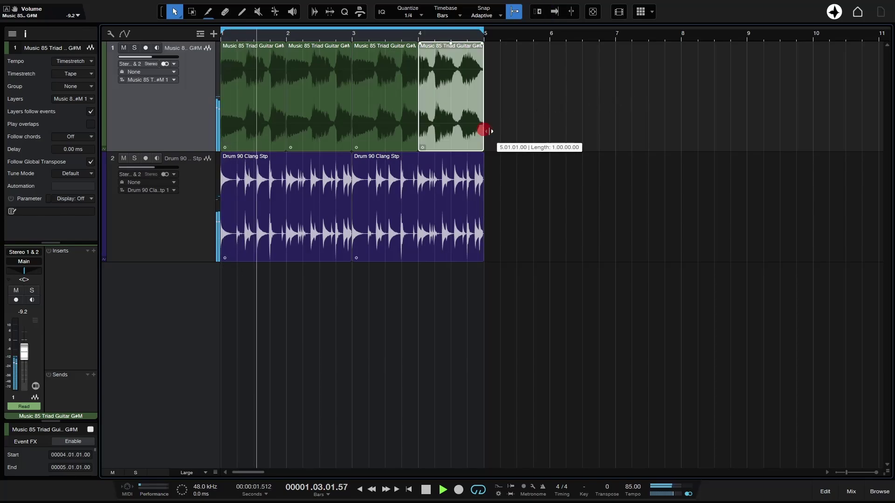
left_click_drag(488, 131, 550, 131)
key("f")
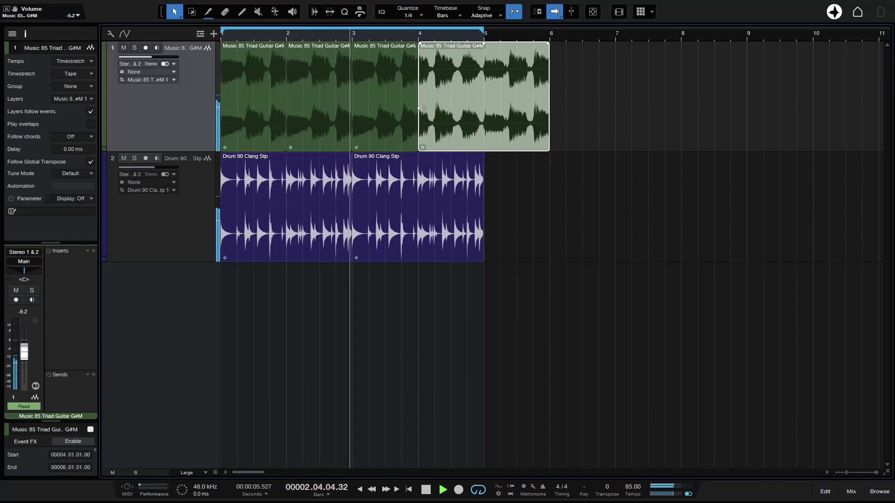
left_click_drag(418, 108, 471, 101)
left_click(535, 103)
key("f")
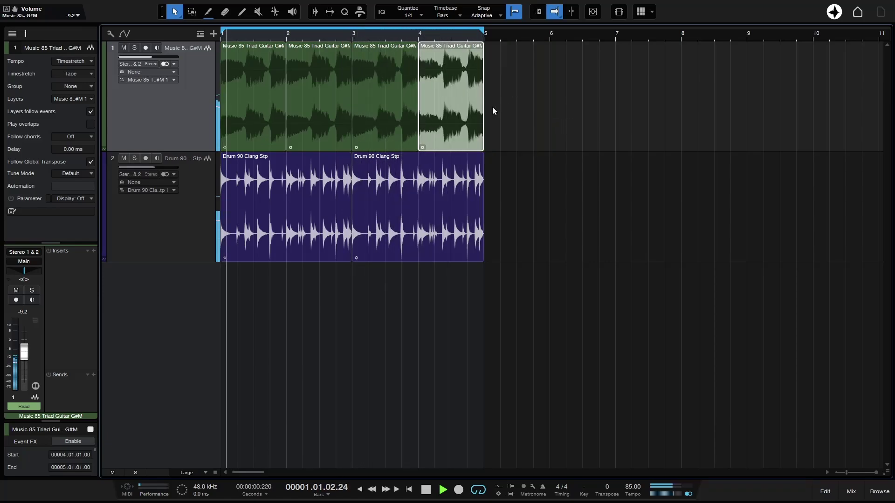
key("f")
left_click_drag(483, 115, 550, 117)
key("f")
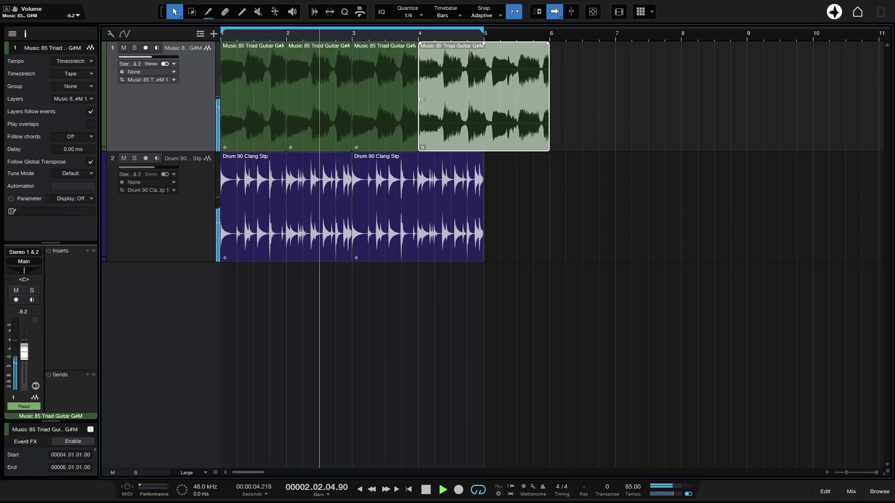
key("f")
left_click_drag(420, 99, 474, 109)
key("f")
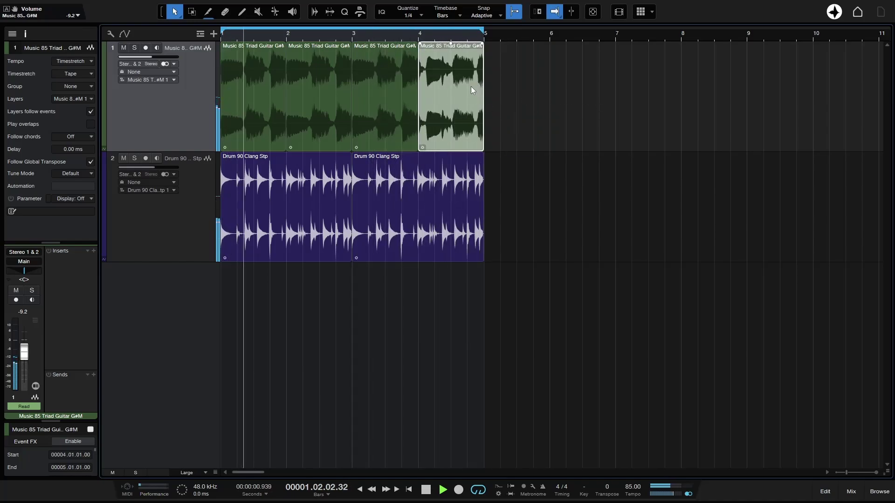
left_click(531, 114)
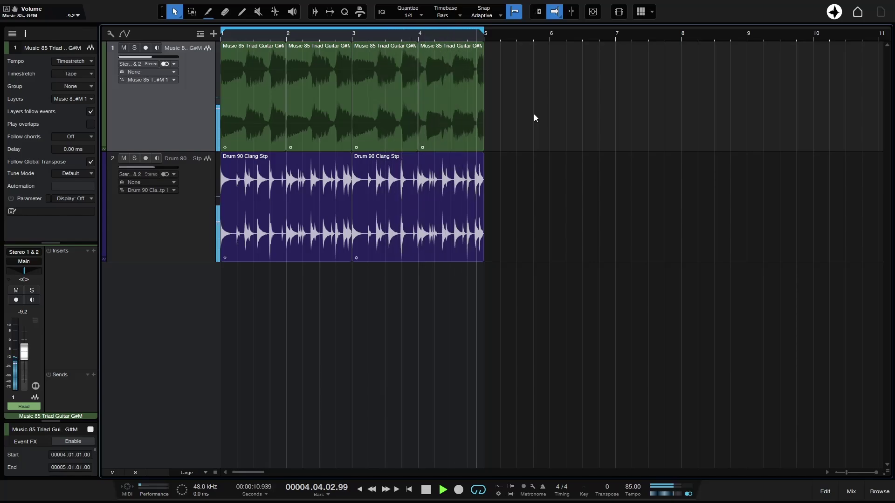
key("space")
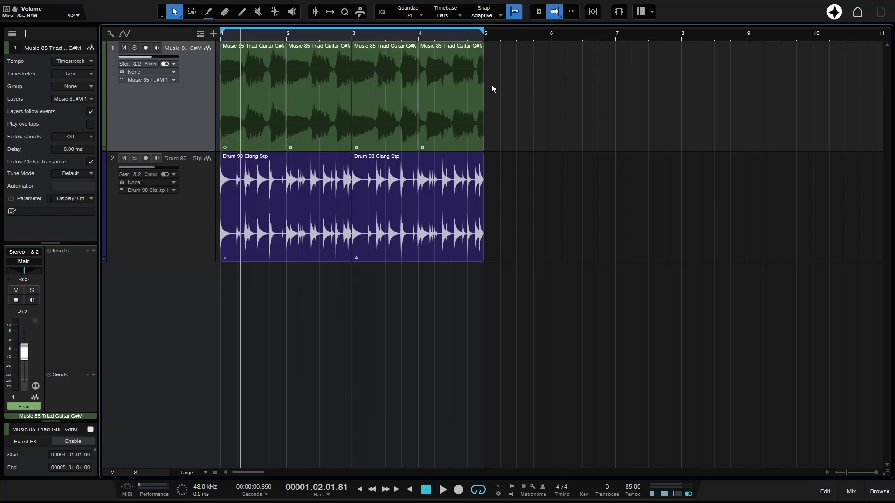
Undo the recent edits until the original single guitar event fills bars 1–5 again
key("d")
key("d")
key("g")
key("ctrl+z")
key("ctrl+z")
key("ctrl+z")
key("ctrl+z")
key("ctrl+z")
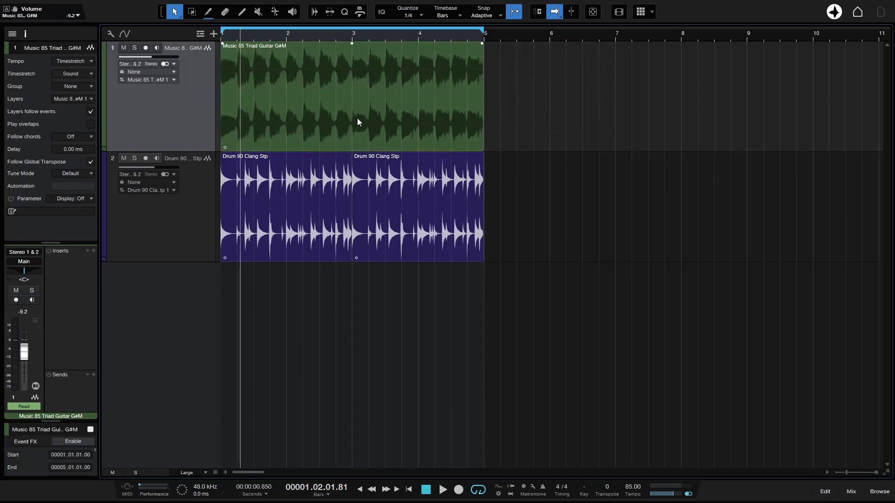
Select the restored guitar event and open it in Melodyne
left_click(353, 129)
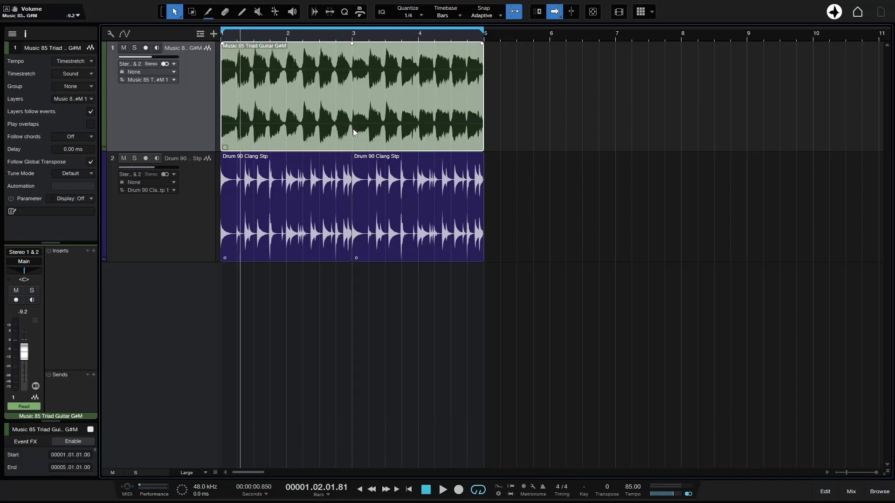
left_click(353, 128)
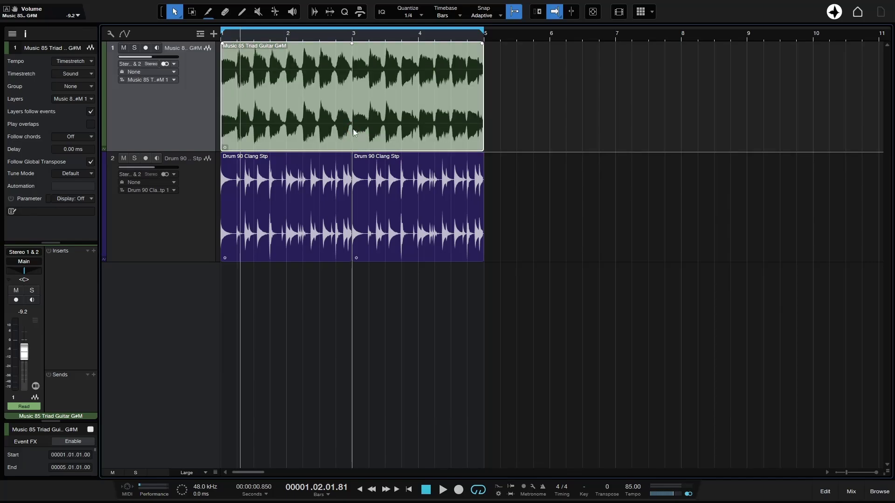
key("ctrl+m")
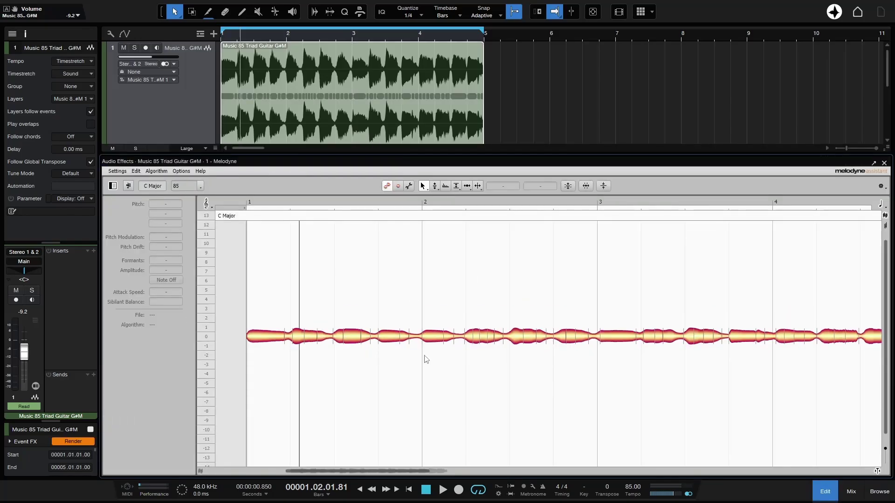
Redetect the guitar loop in Melodyne with the Polyphonic Sustain algorithm, then select the bar 3 notes
left_click(26, 38)
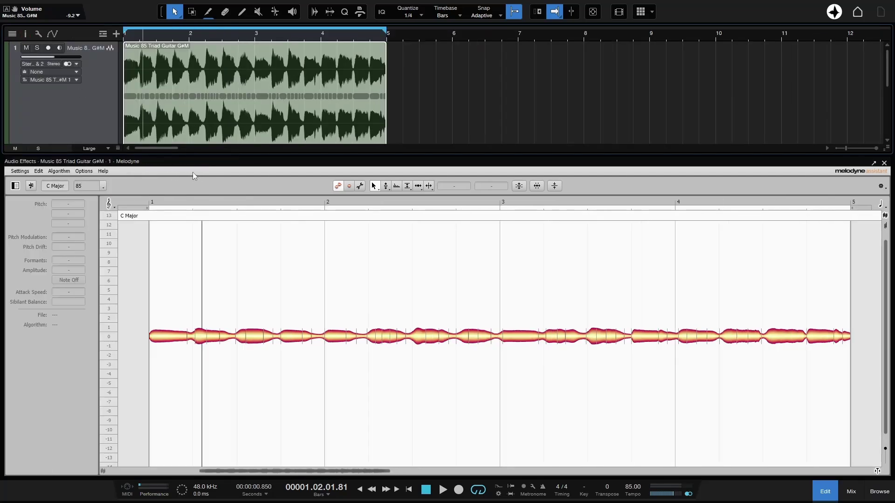
left_click(59, 171)
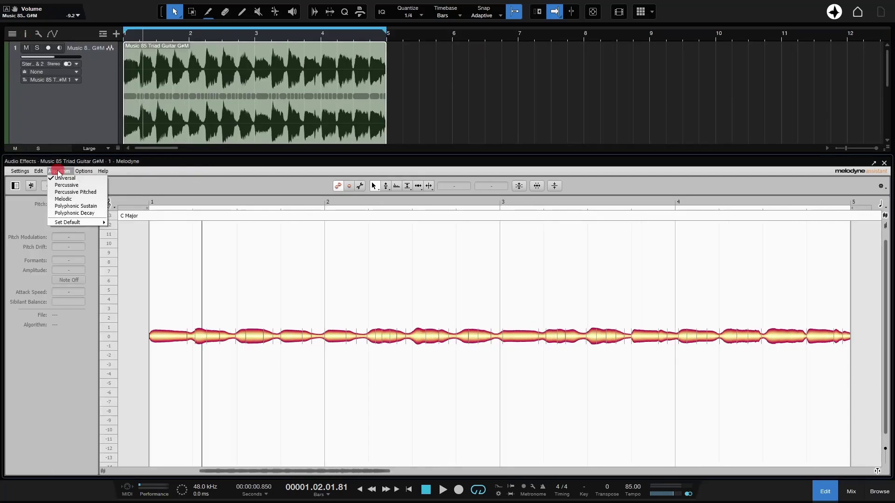
left_click(75, 206)
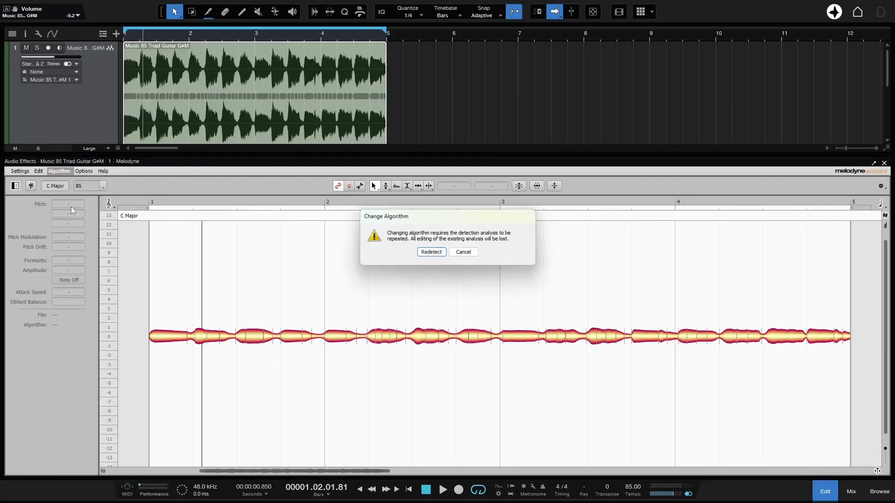
left_click(431, 253)
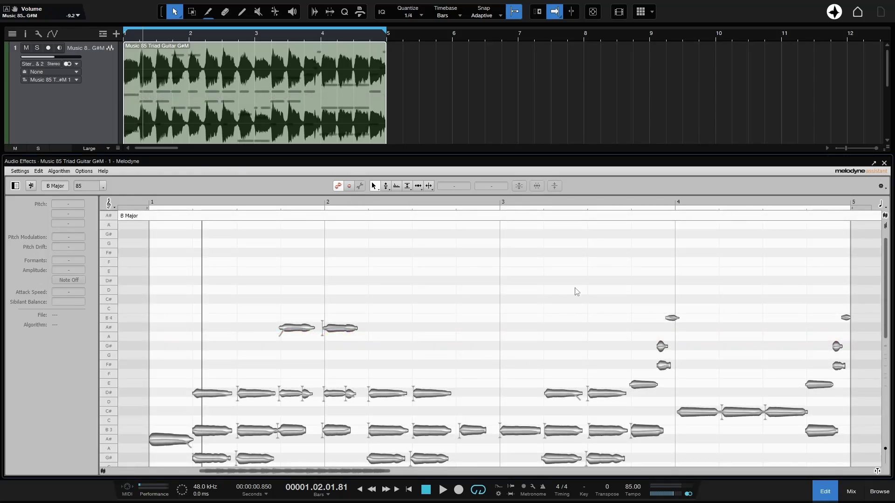
scroll(493, 358, "down", 2)
left_click_drag(527, 322, 611, 422)
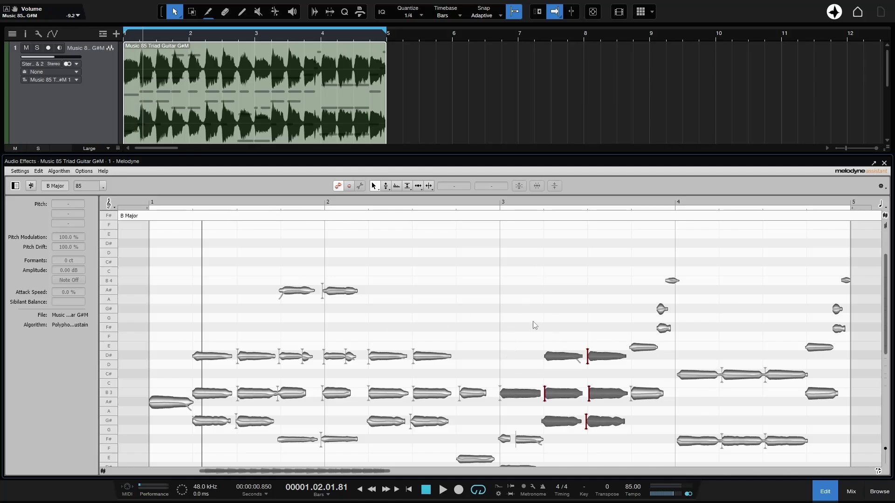
Close the Melodyne editor and remove Melodyne processing from the guitar event
left_click(885, 164)
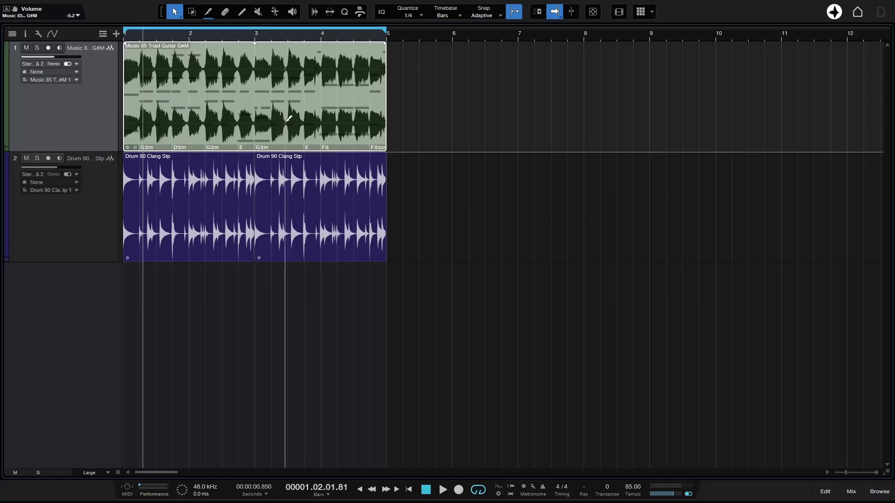
right_click(286, 127)
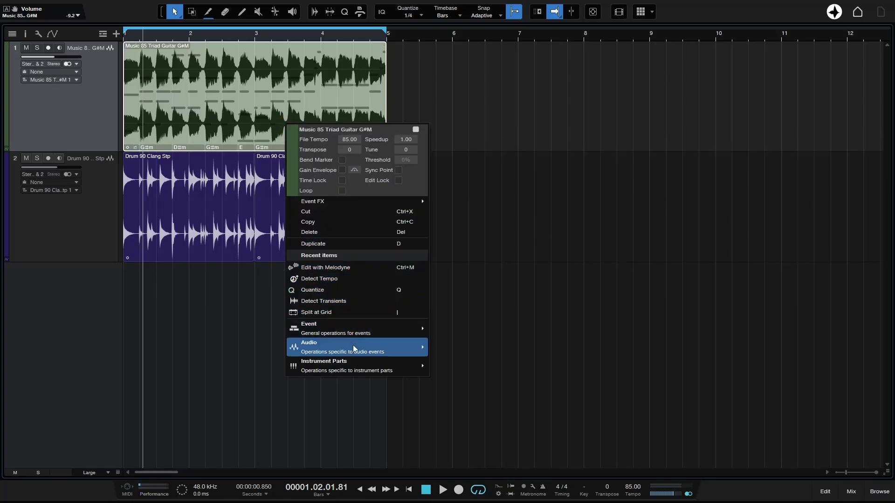
mouse_move(354, 350)
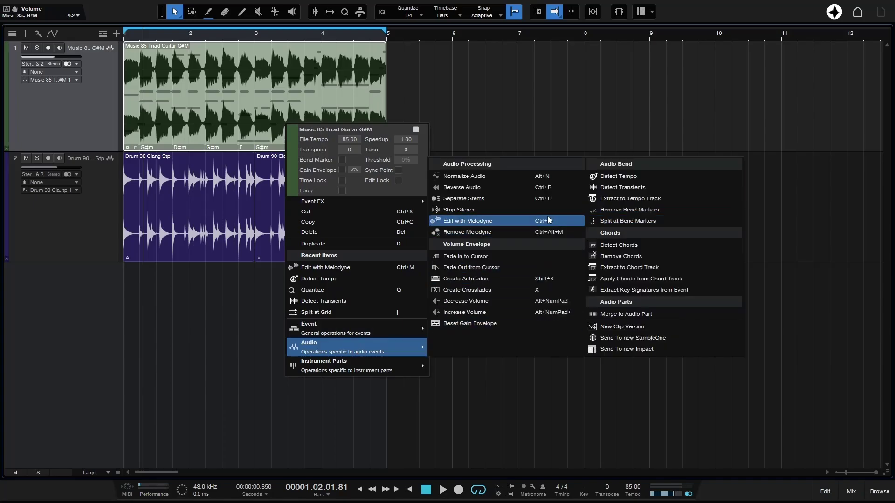
left_click(547, 233)
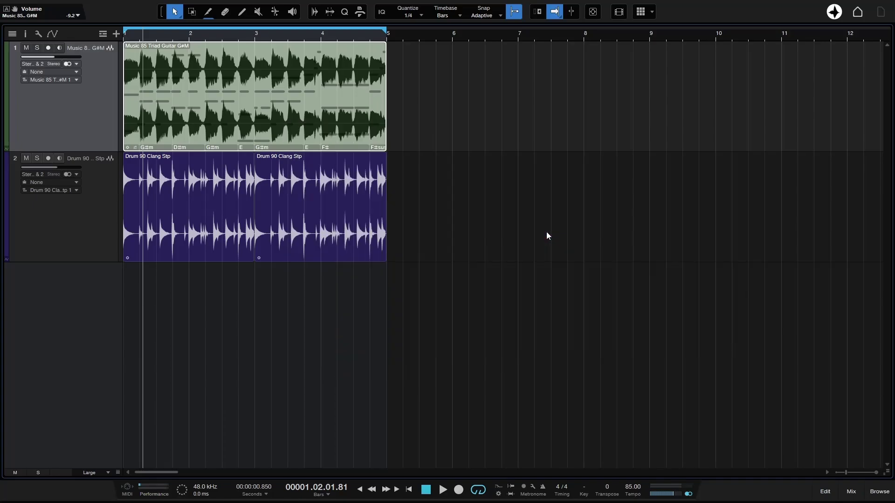
left_click(481, 121)
right_click(243, 120)
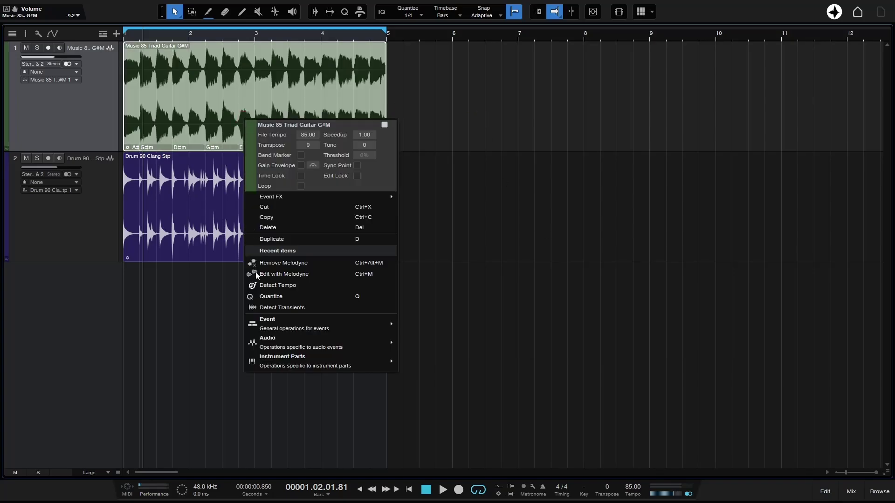
mouse_move(287, 346)
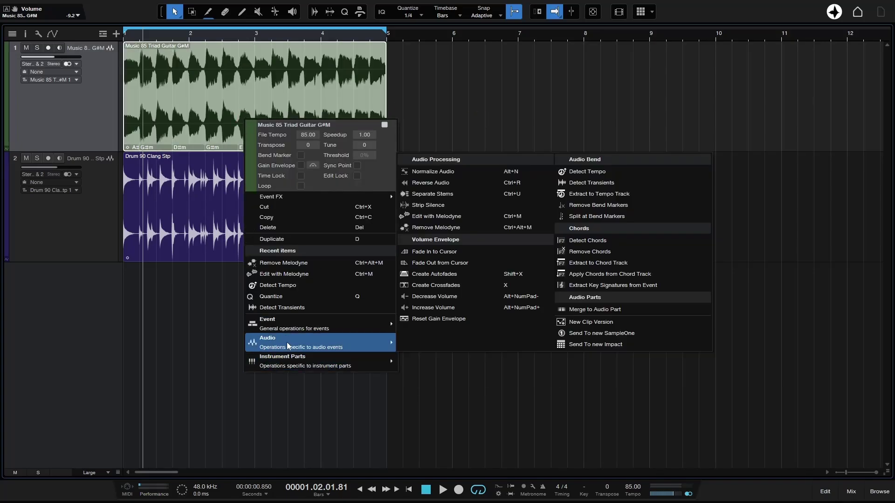
Send the guitar loop to a new soloed SampleOne track and dock the QWERTY keyboard beneath it
left_click(640, 334)
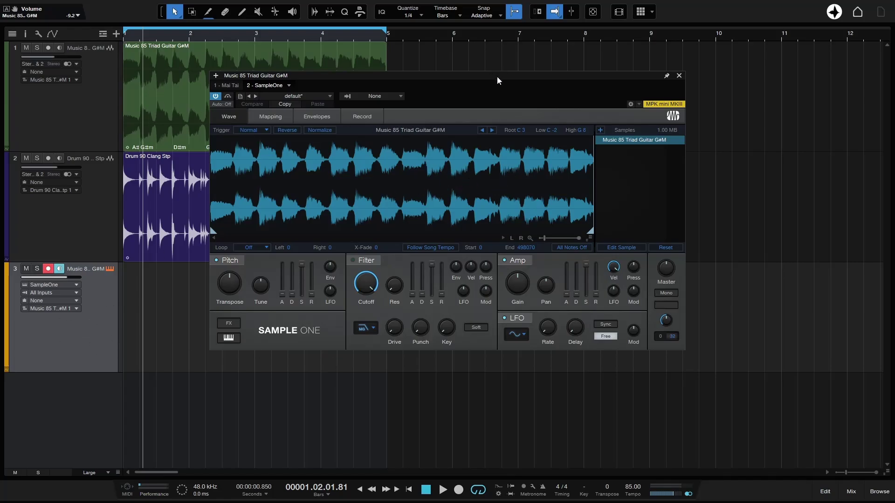
left_click_drag(497, 76, 563, 109)
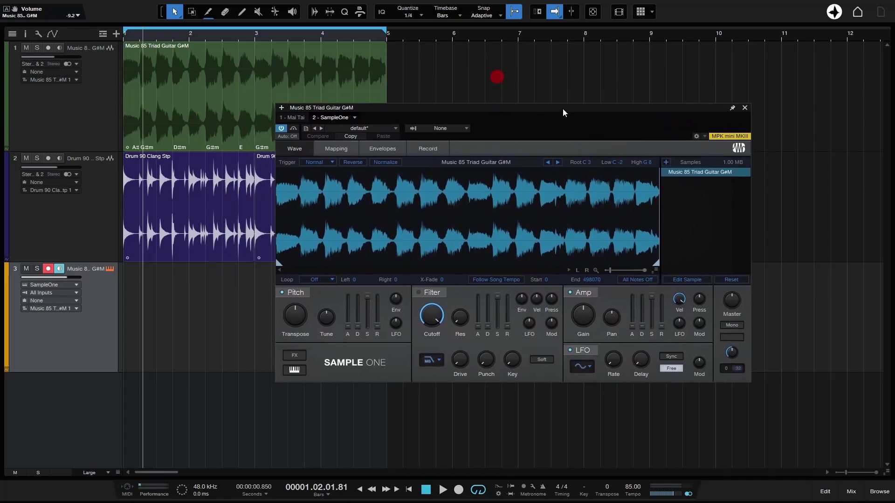
left_click(37, 270)
key("shift+q")
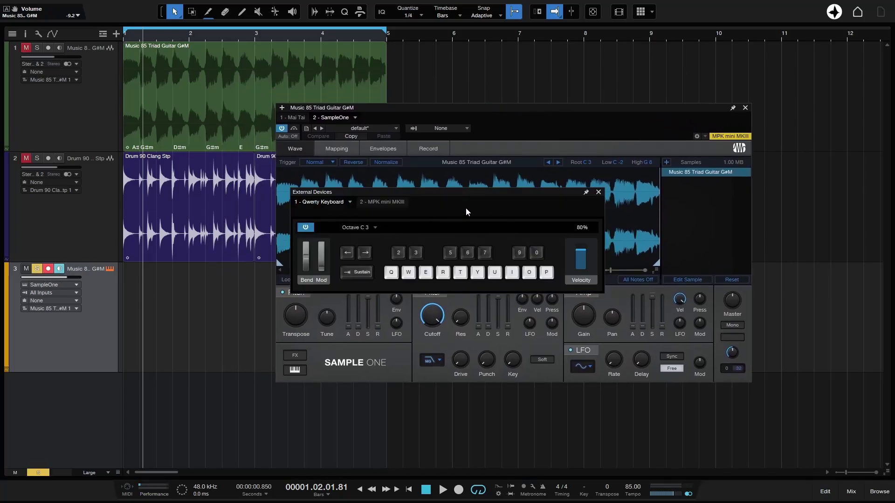
left_click_drag(471, 194, 503, 362)
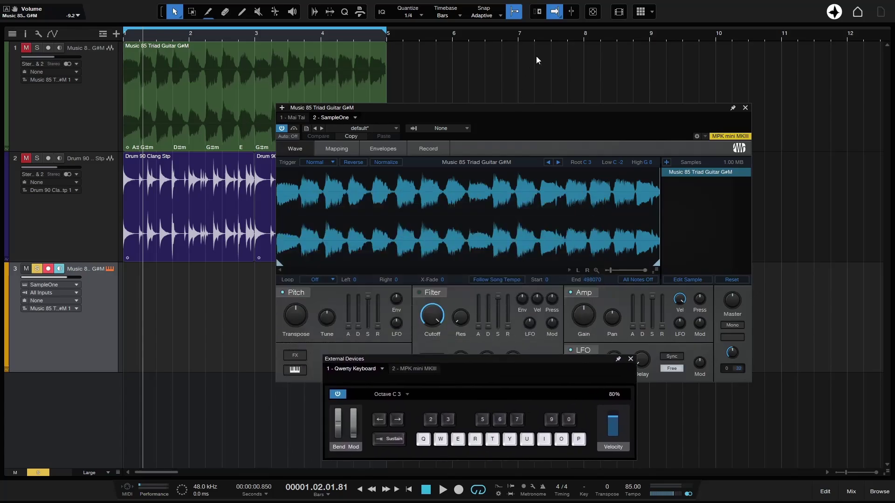
left_click_drag(542, 108, 499, 80)
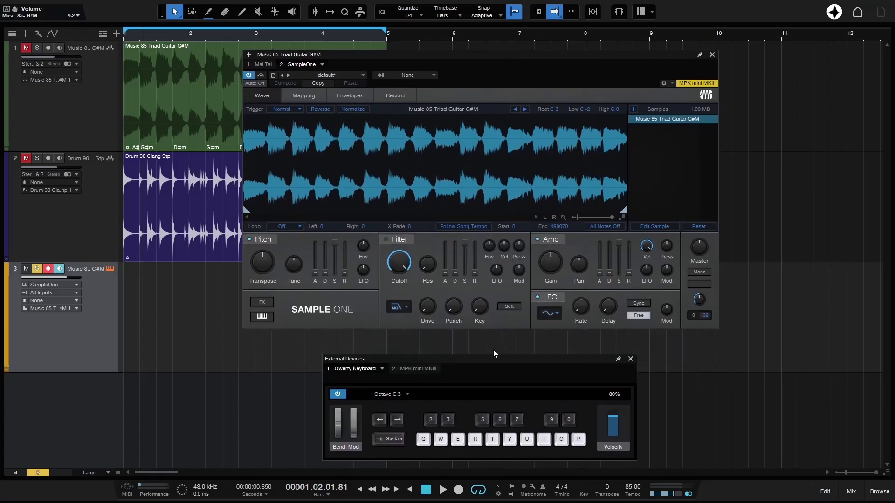
left_click_drag(482, 360, 481, 347)
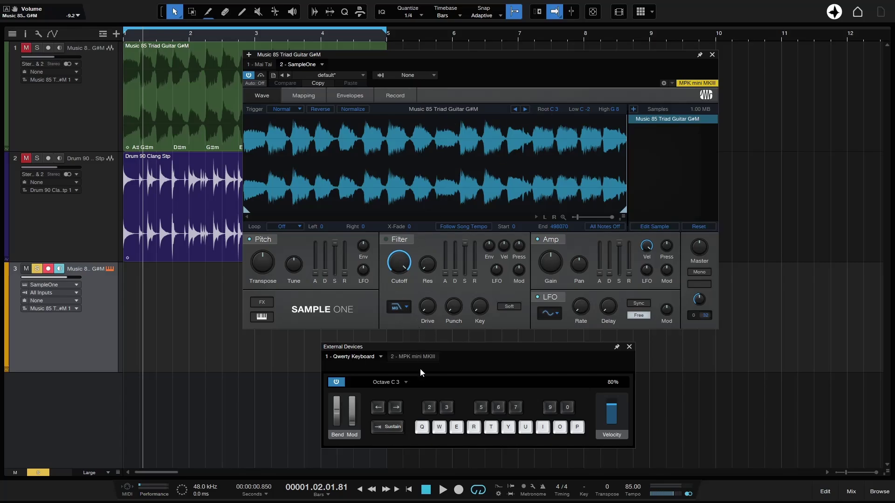
Play the guitar sample on keys Q, R, U, P and Y, then drop an octave and play Q
left_click(422, 428)
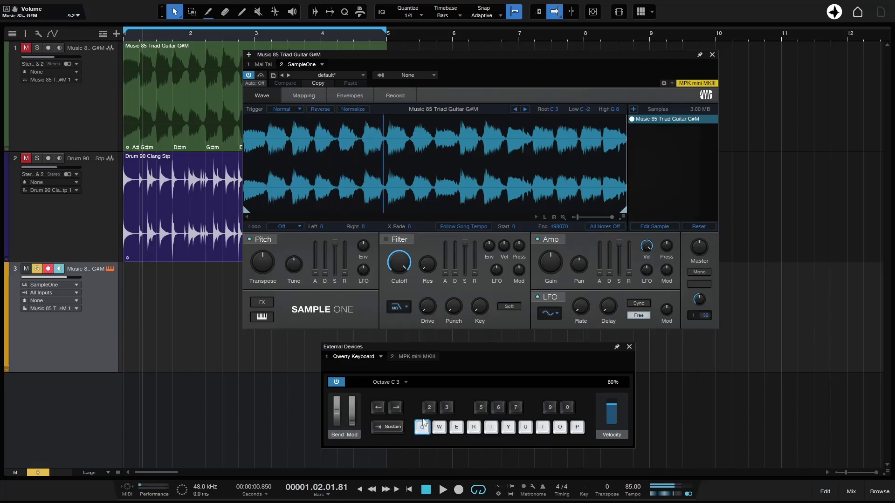
key("r")
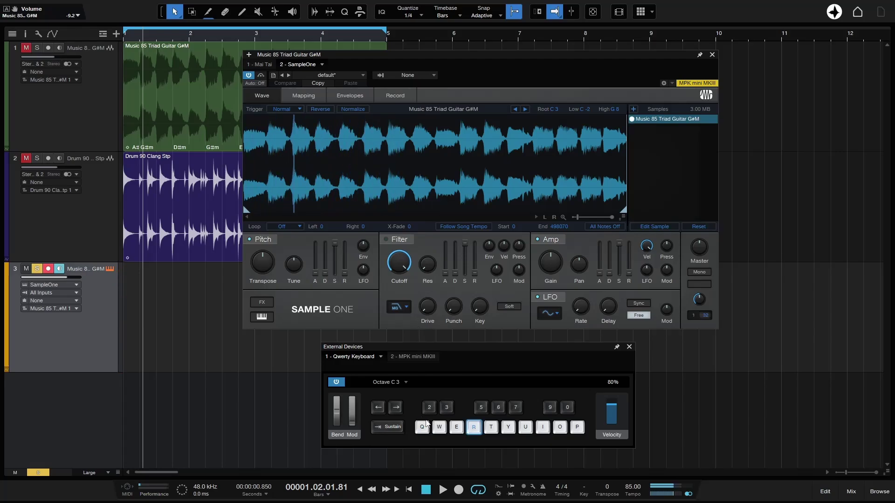
key("u")
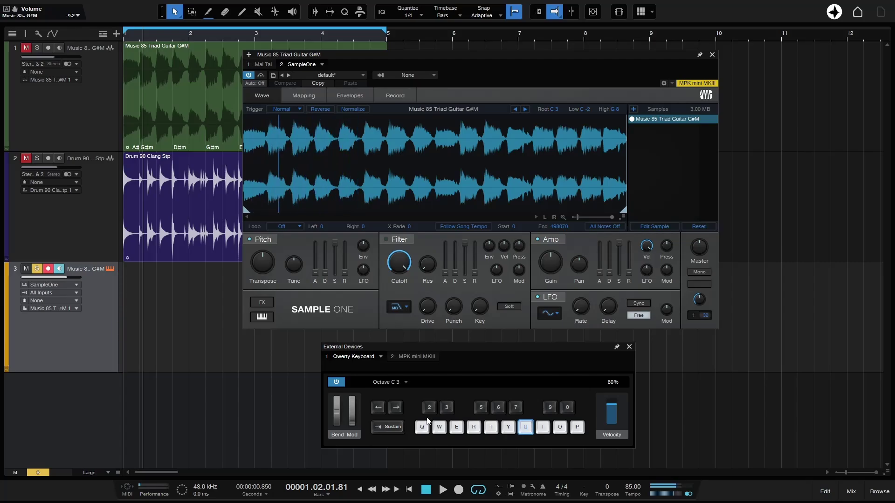
key("p")
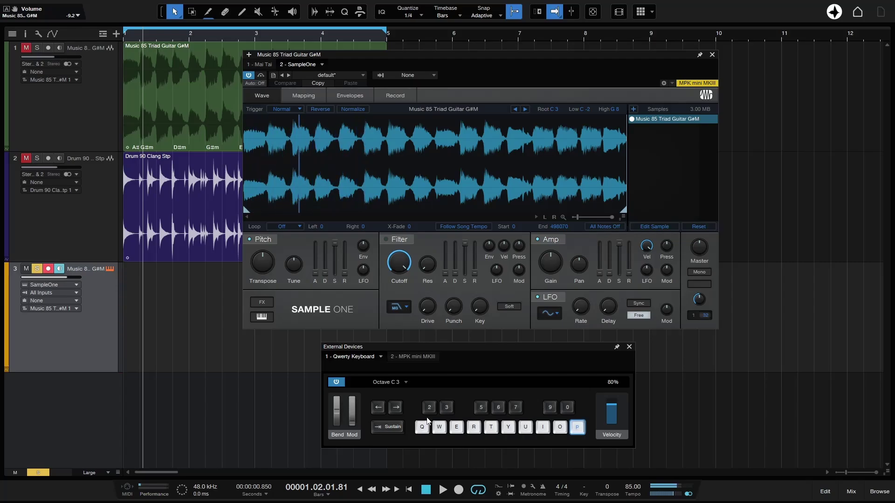
key("y")
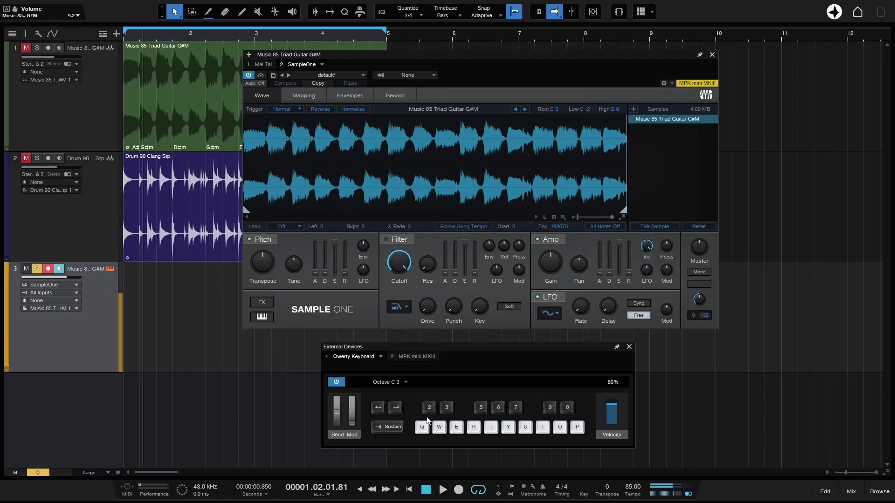
key("Left")
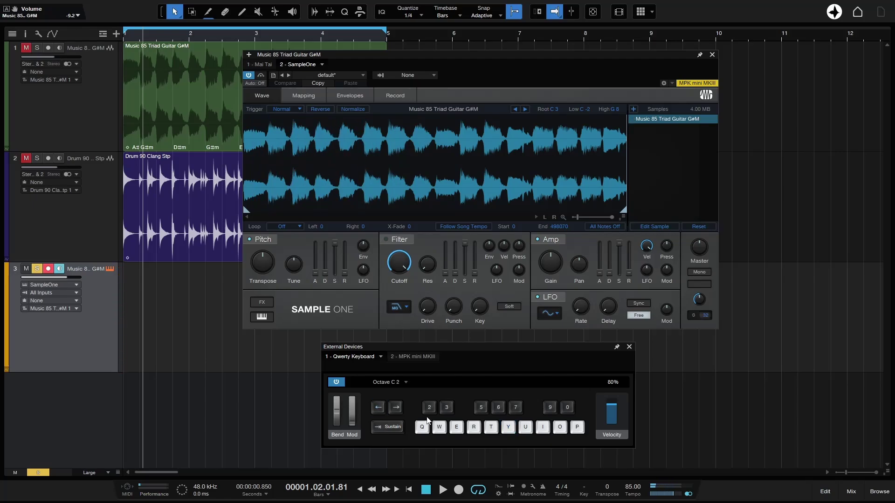
key("q")
key("q")
Enable Follow Song Tempo, play the sample with the song, unsolo track 3 and mute track 1
left_click(471, 228)
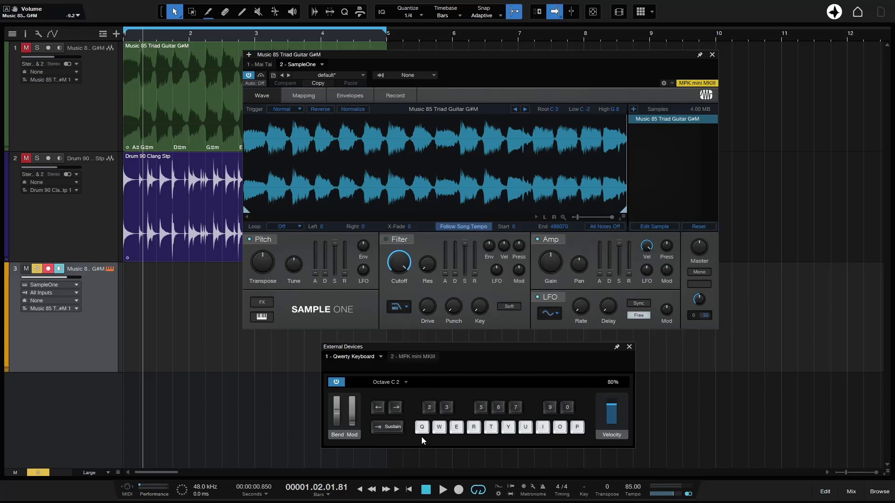
key("q")
key("q")
key("Home")
key("space")
key("q")
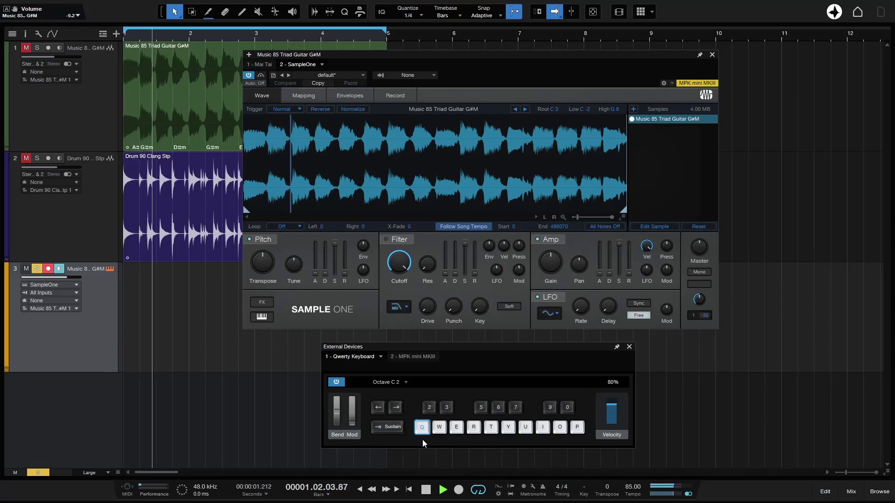
left_click(37, 269)
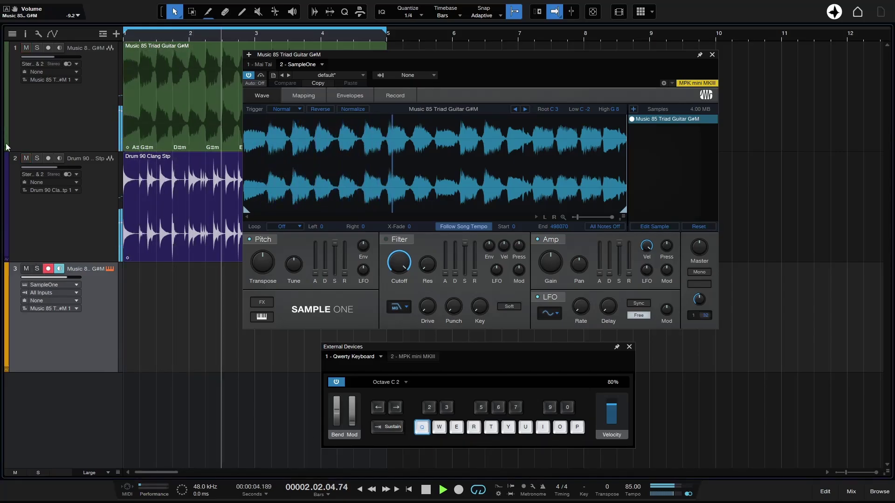
left_click(25, 48)
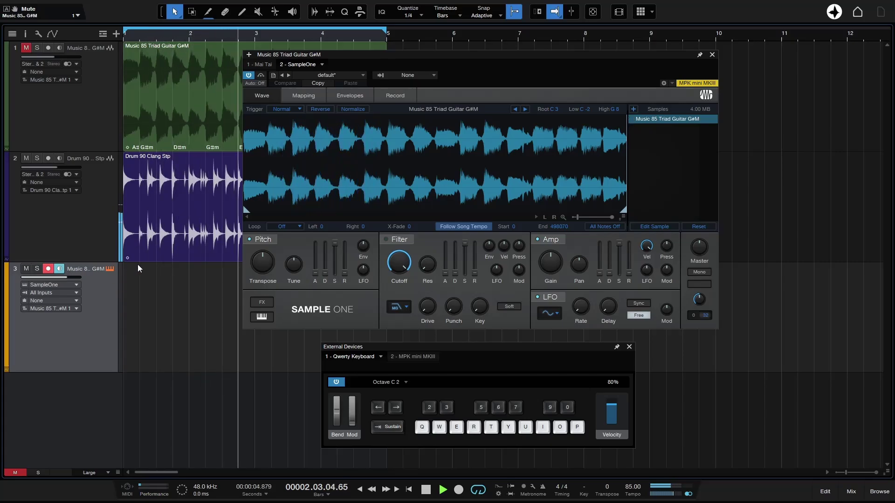
Raise the keyboard to octave C 4, play Q, and set SampleOne's master gain to -2.3 dB
key("Right")
key("Right")
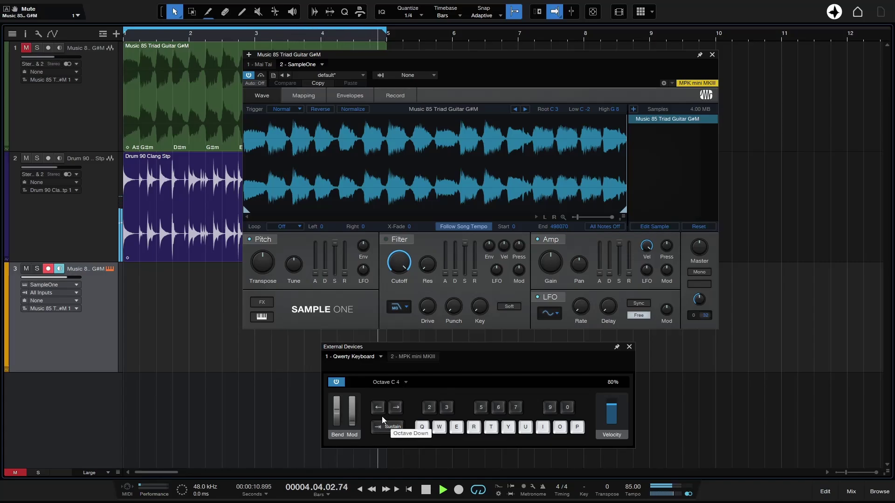
key("q")
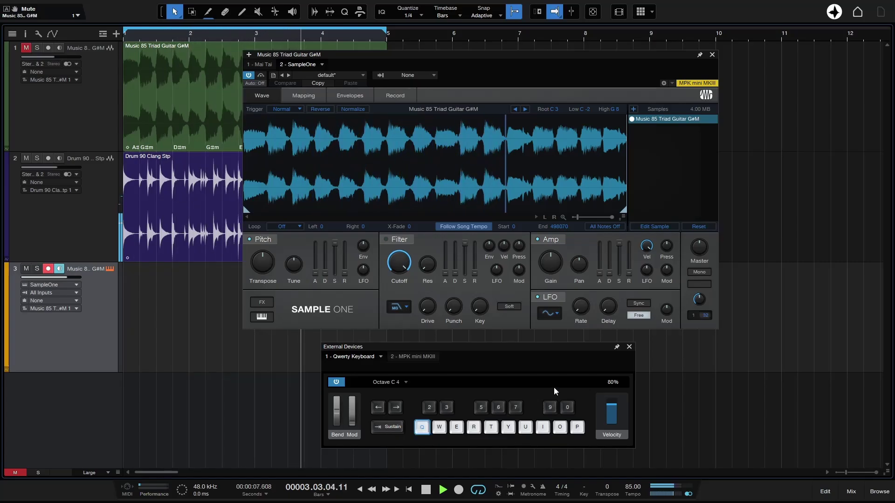
left_click_drag(698, 251, 699, 257)
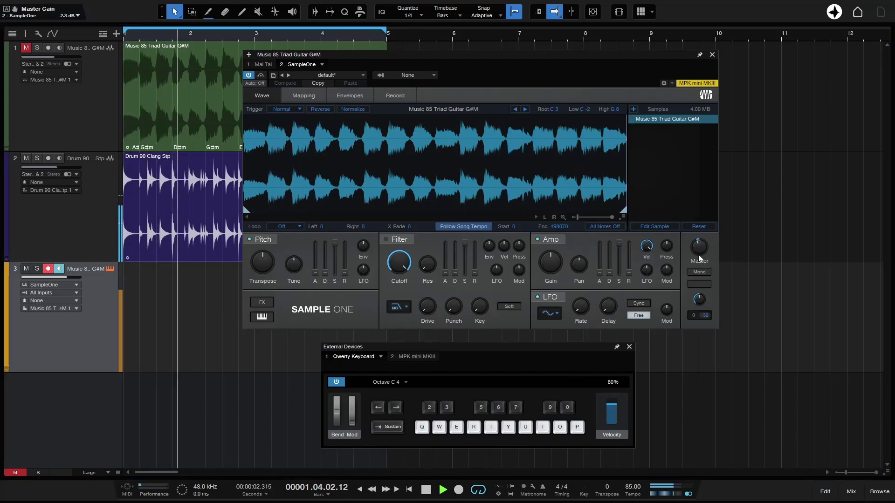
Stop the transport with the spacebar
key("space")
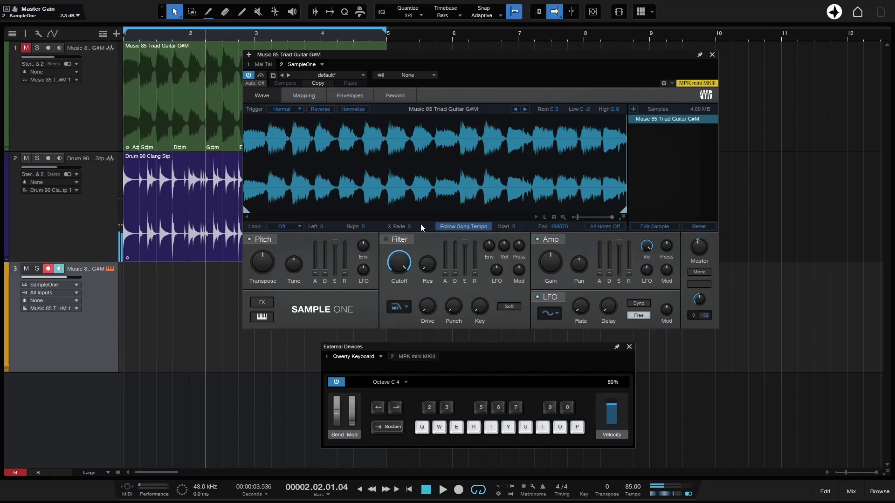